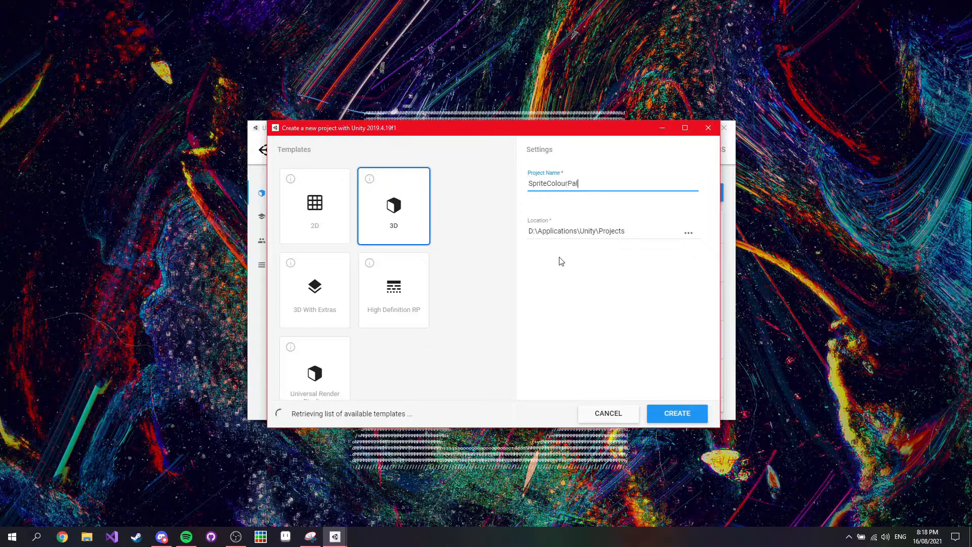
# Create a new 2D project named SpriteColourPalette in D:\Applications\Unity\Projects.
pyautogui.write('e')
pyautogui.press('BackSpace')
pyautogui.write('t')
pyautogui.click(576, 276)
pyautogui.click(302, 198)
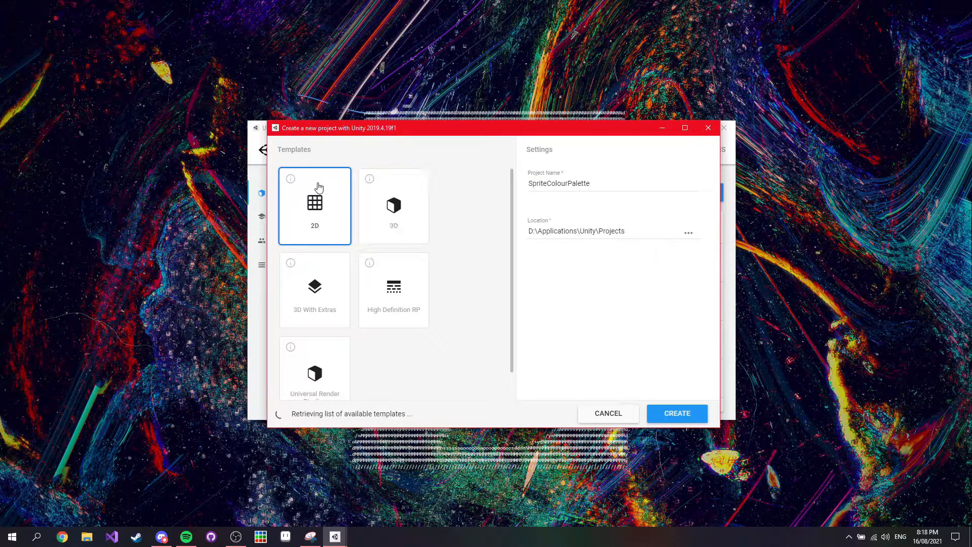
pyautogui.click(661, 416)
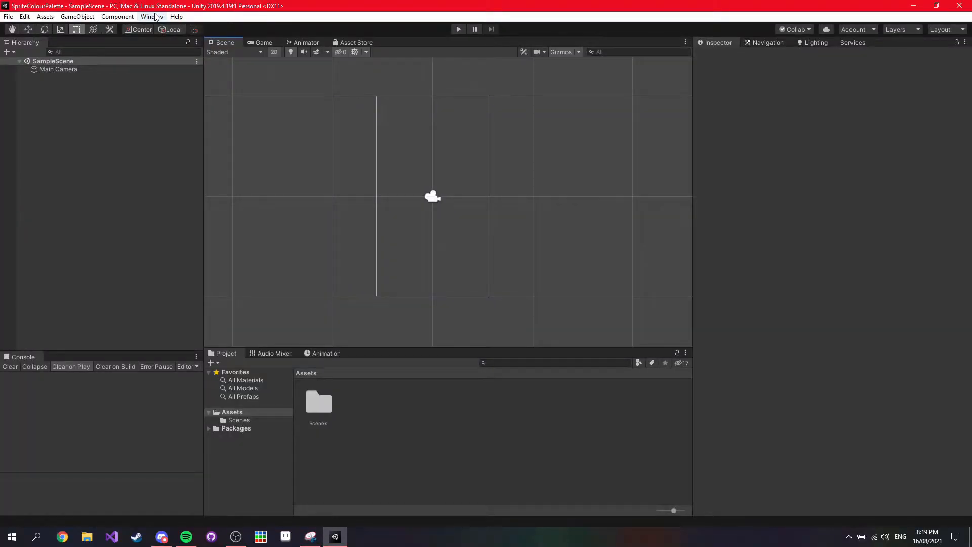
# Install the Lightweight RP 7.5.3 package from the Unity Registry and close the Package Manager.
pyautogui.click(152, 17)
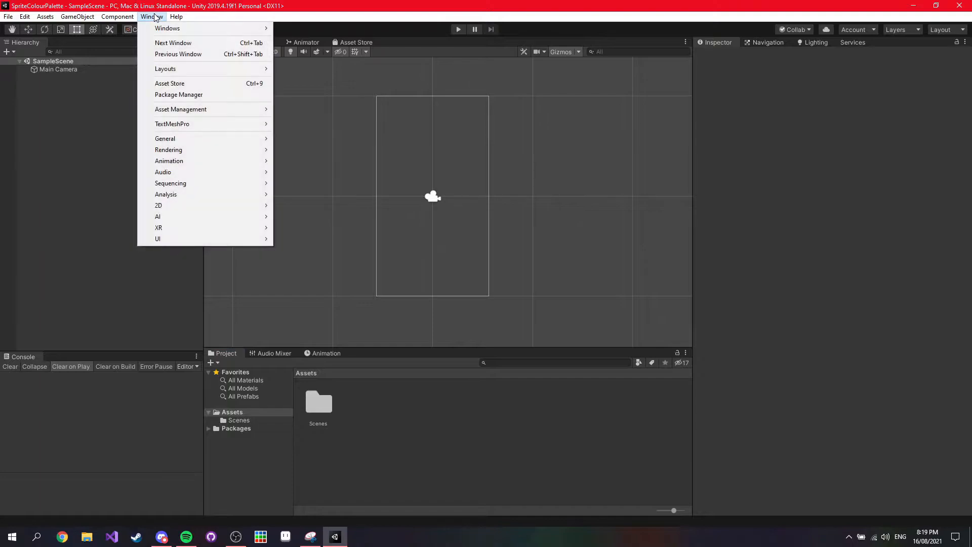
pyautogui.click(166, 95)
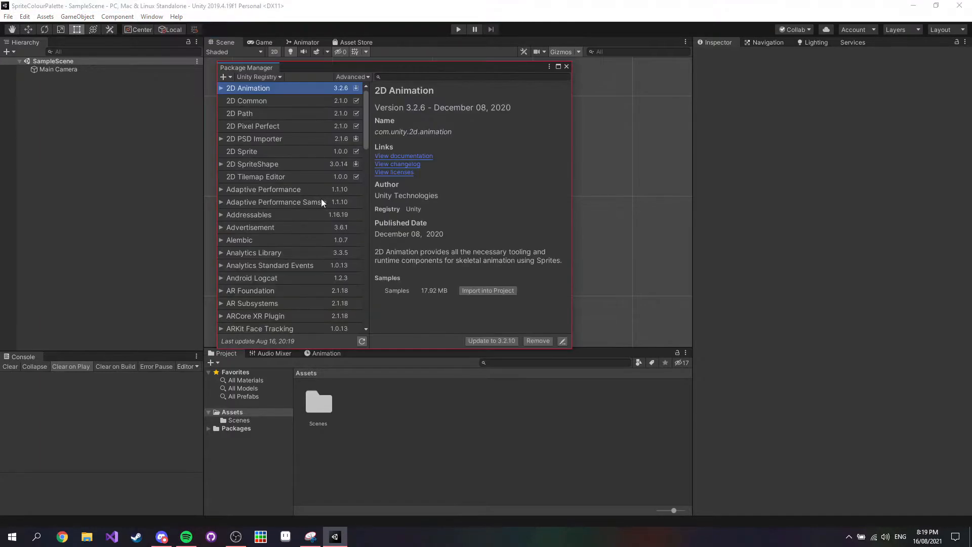
pyautogui.click(290, 238)
pyautogui.scroll(-5, 290, 235)
pyautogui.scroll(-3, 290, 235)
pyautogui.scroll(-3, 290, 235)
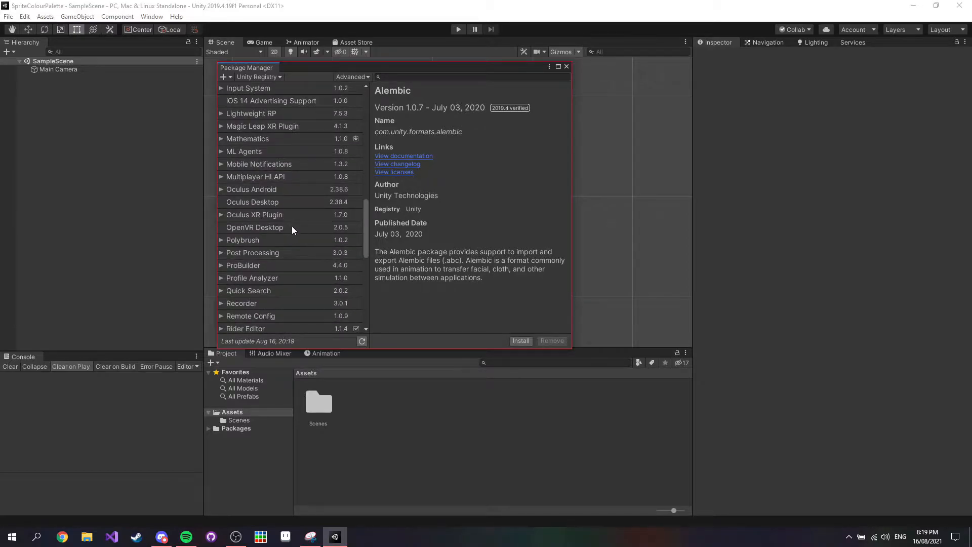
pyautogui.click(254, 114)
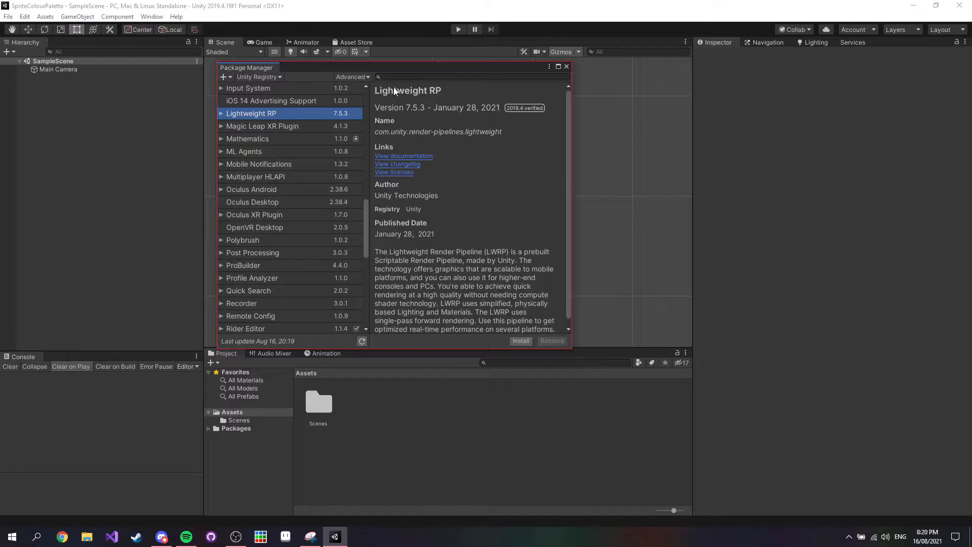
pyautogui.scroll(-1, 484, 250)
pyautogui.click(525, 340)
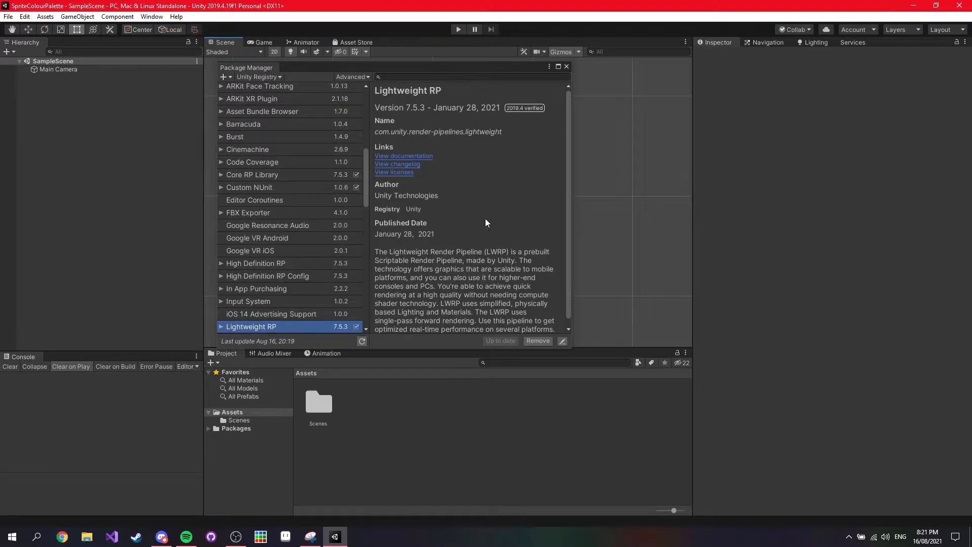
pyautogui.click(567, 65)
# Create a folder named Rendering in the project's Assets folder.
pyautogui.rightClick(408, 411)
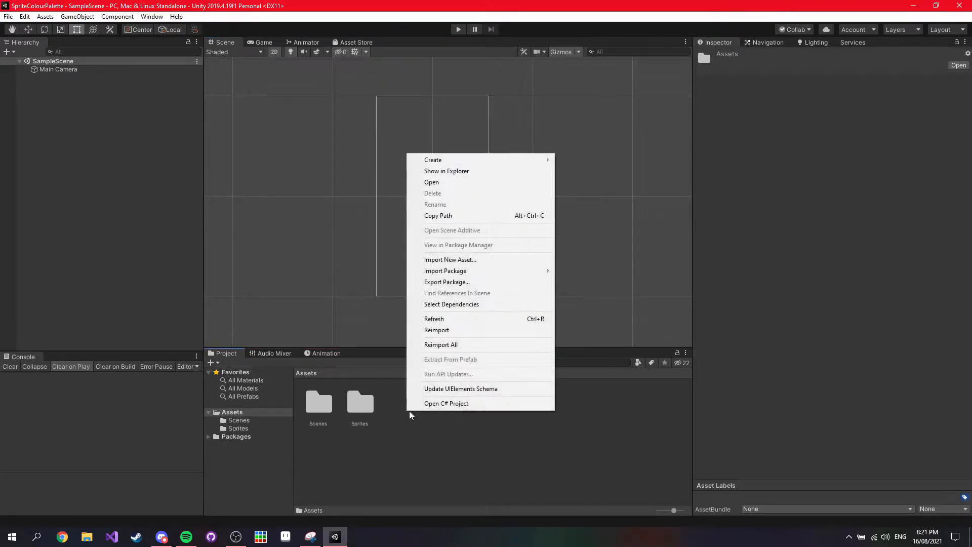
pyautogui.moveTo(494, 159)
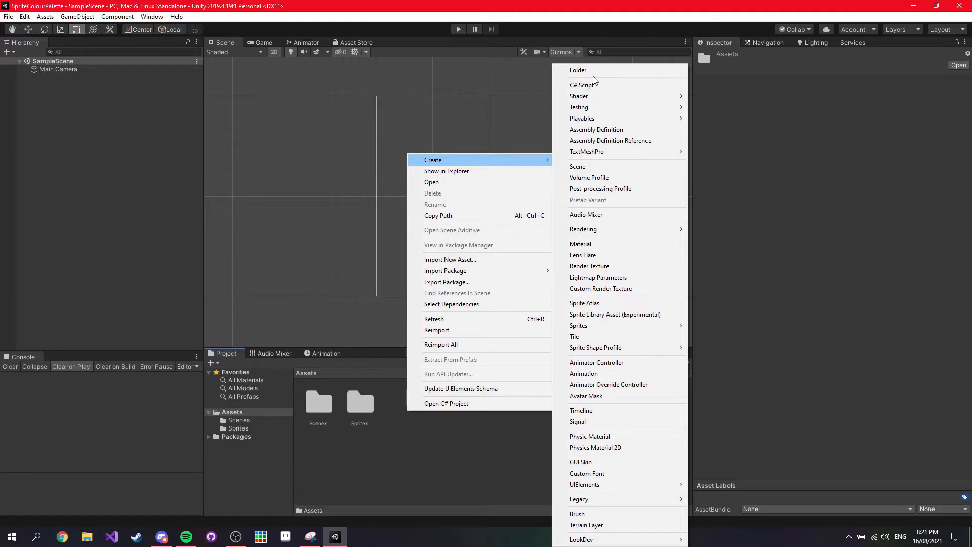
pyautogui.click(593, 74)
pyautogui.write('Rendering')
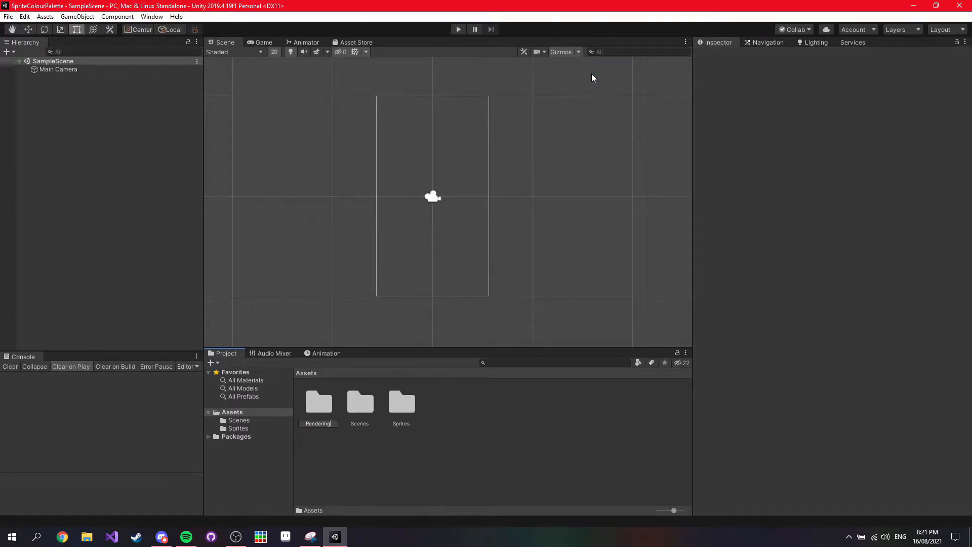
pyautogui.press('Return')
# Create a Universal Render Pipeline 2D Renderer (Experimental) asset named Renderer2D inside the Rendering folder.
pyautogui.doubleClick(317, 415)
pyautogui.rightClick(316, 414)
pyautogui.moveTo(413, 165)
pyautogui.moveTo(548, 235)
pyautogui.moveTo(651, 232)
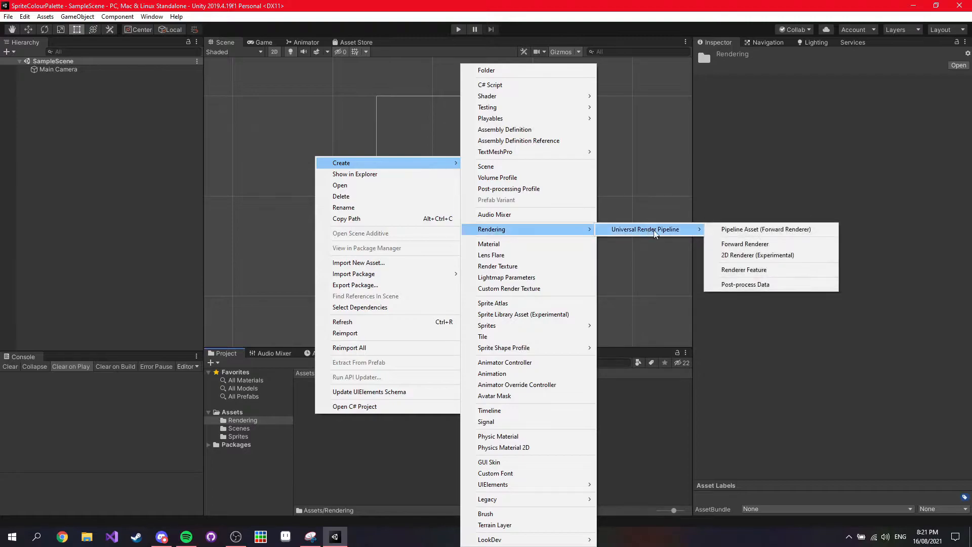
pyautogui.click(757, 255)
pyautogui.write('Renderer2D')
pyautogui.press('Return')
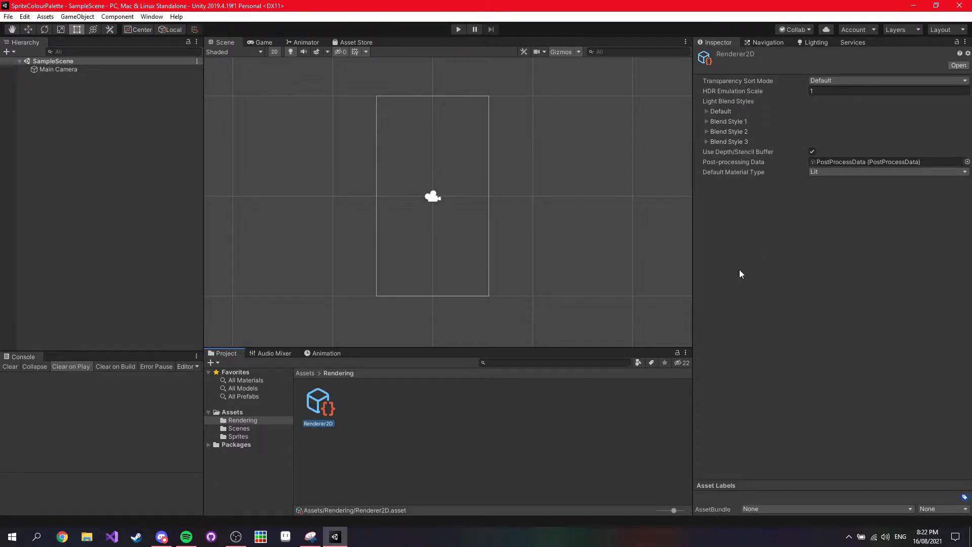
# Create a Universal Render Pipeline asset (Forward Renderer) named PipelineAsset in the Rendering folder.
pyautogui.rightClick(404, 405)
pyautogui.moveTo(475, 159)
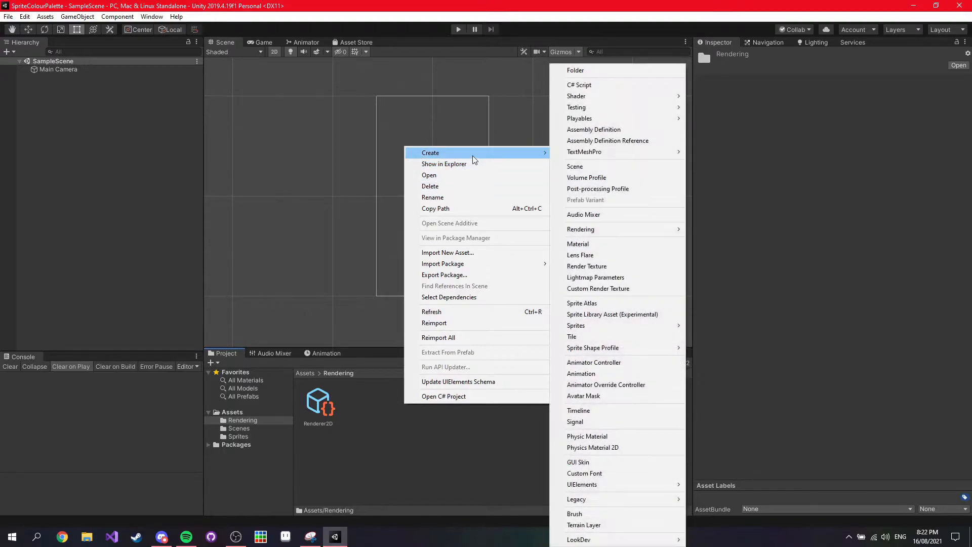
pyautogui.moveTo(627, 230)
pyautogui.moveTo(701, 231)
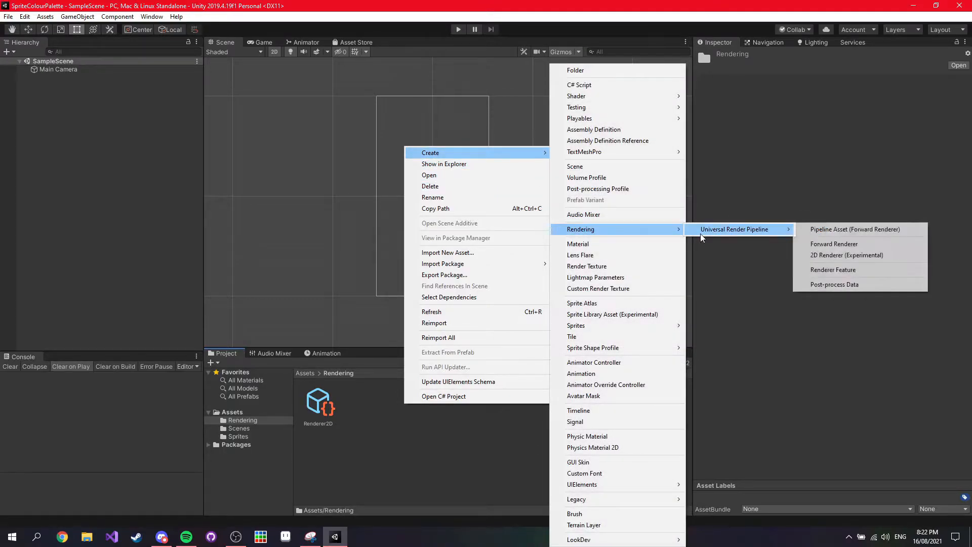
pyautogui.click(829, 230)
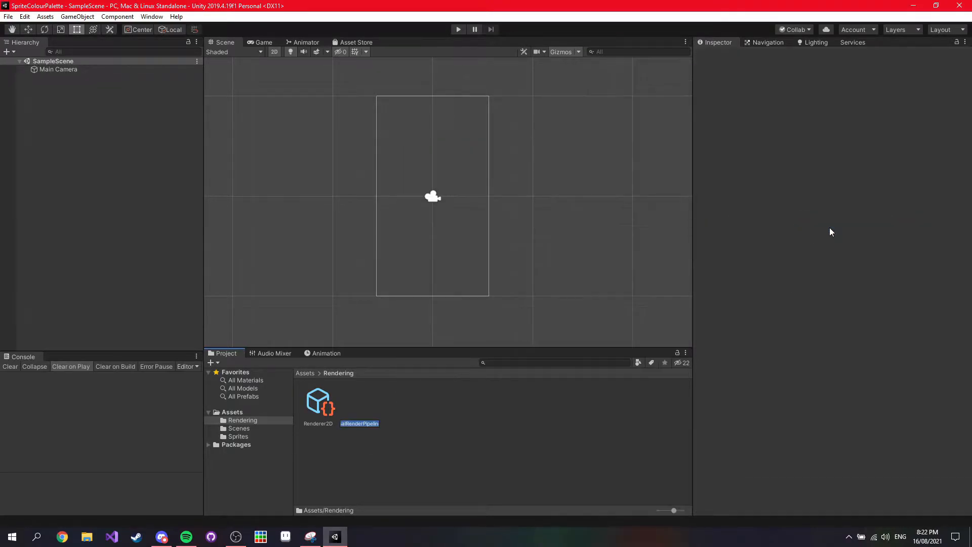
pyautogui.write('Pipelie')
pyautogui.press('BackSpace')
pyautogui.write('neAsset')
pyautogui.press('Return')
# Delete the forward renderer asset that was generated along with PipelineAsset in the Rendering folder.
pyautogui.click(328, 407)
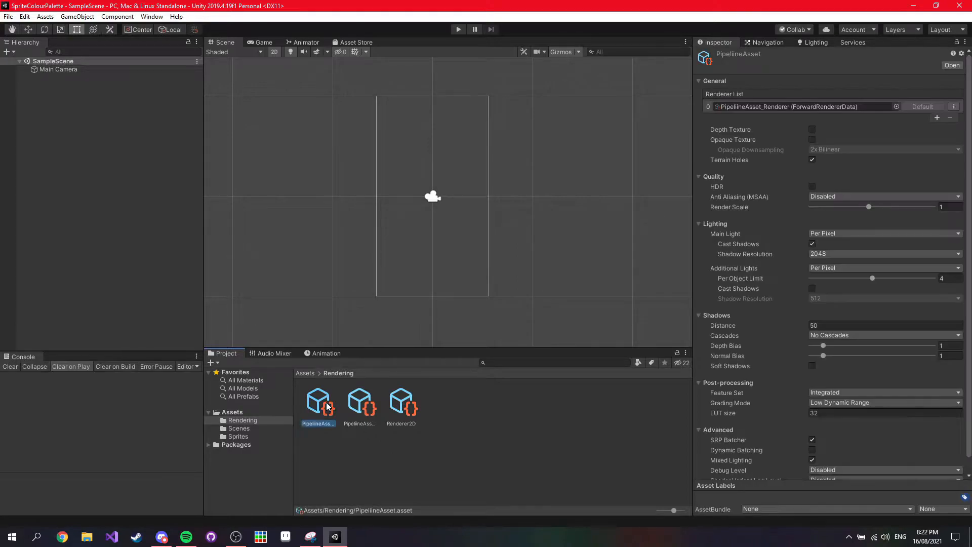
pyautogui.click(353, 405)
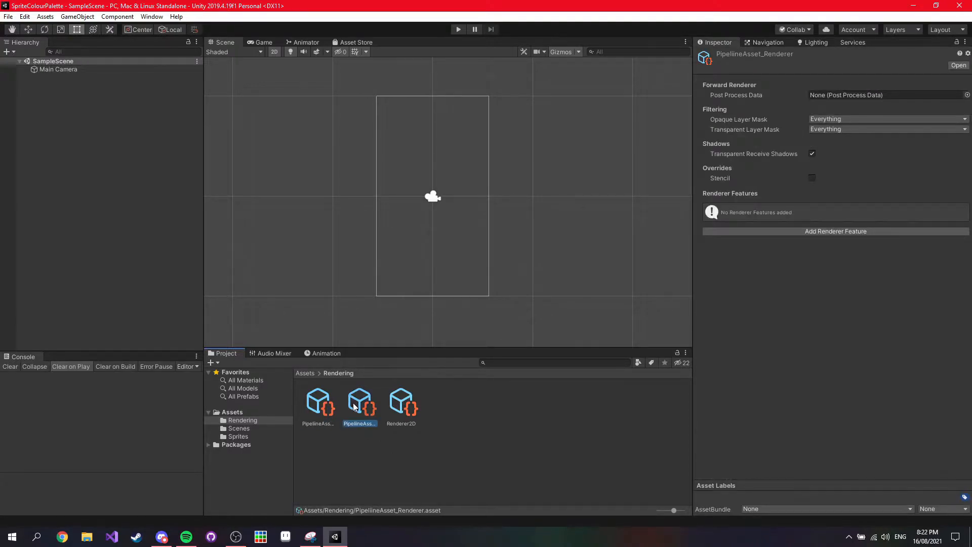
pyautogui.press('Delete')
pyautogui.press('Return')
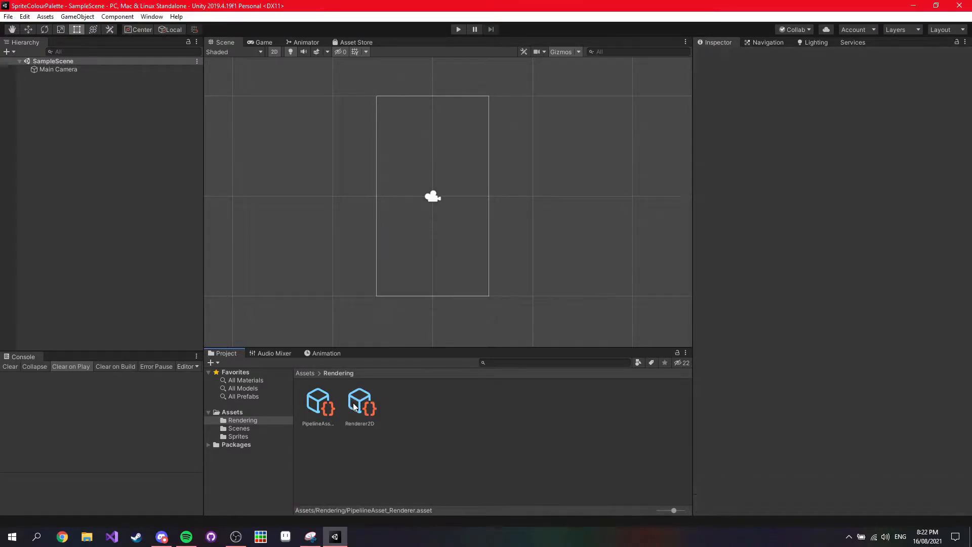
# Assign Renderer2D as the default renderer in the Renderer List of PipelineAsset.
pyautogui.click(324, 408)
pyautogui.moveTo(360, 404); pyautogui.dragTo(731, 102)
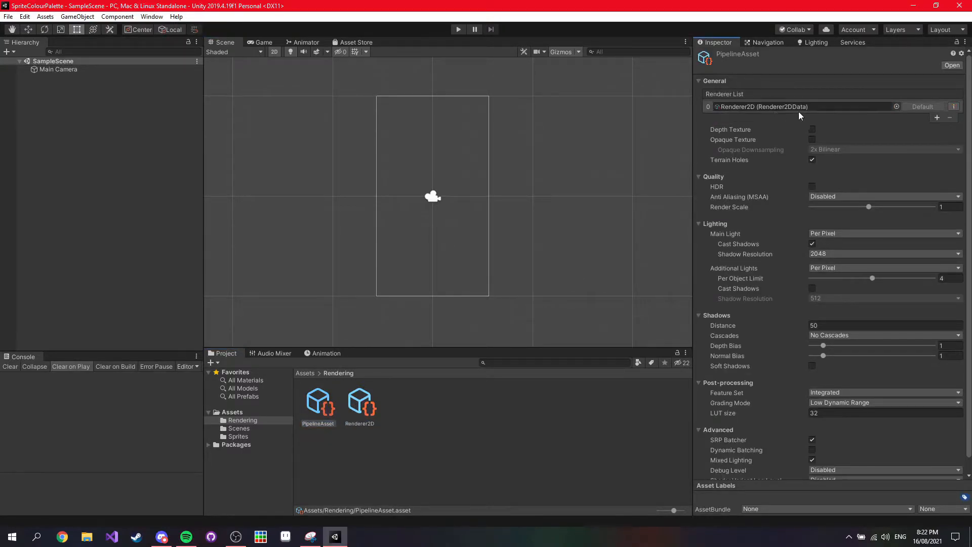
pyautogui.click(115, 119)
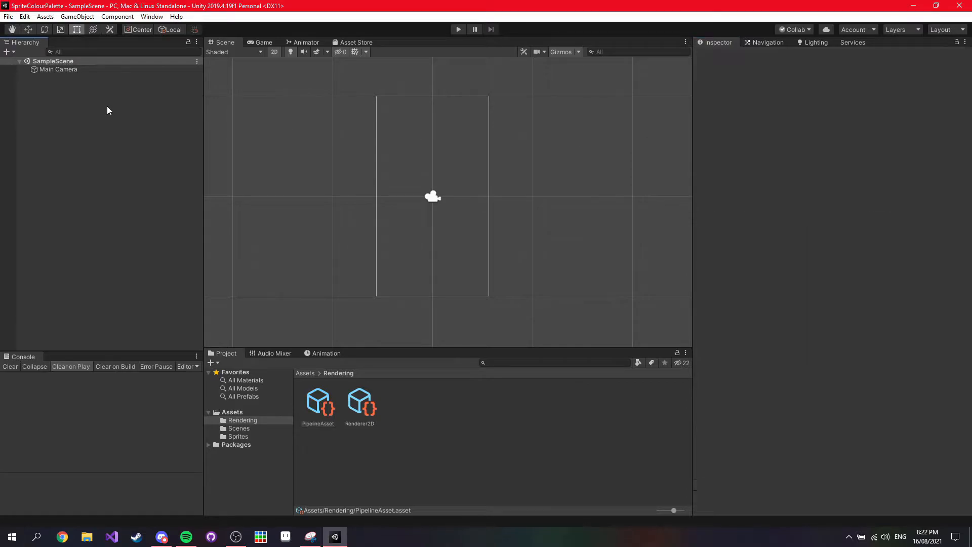
# Set the Scriptable Render Pipeline in the project's Graphics settings to PipelineAsset and close the settings.
pyautogui.click(24, 16)
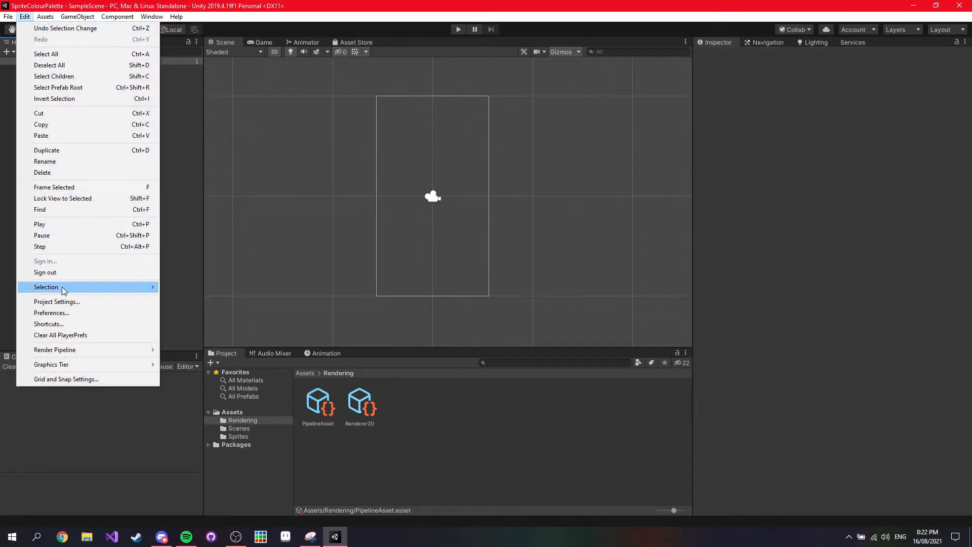
pyautogui.click(62, 301)
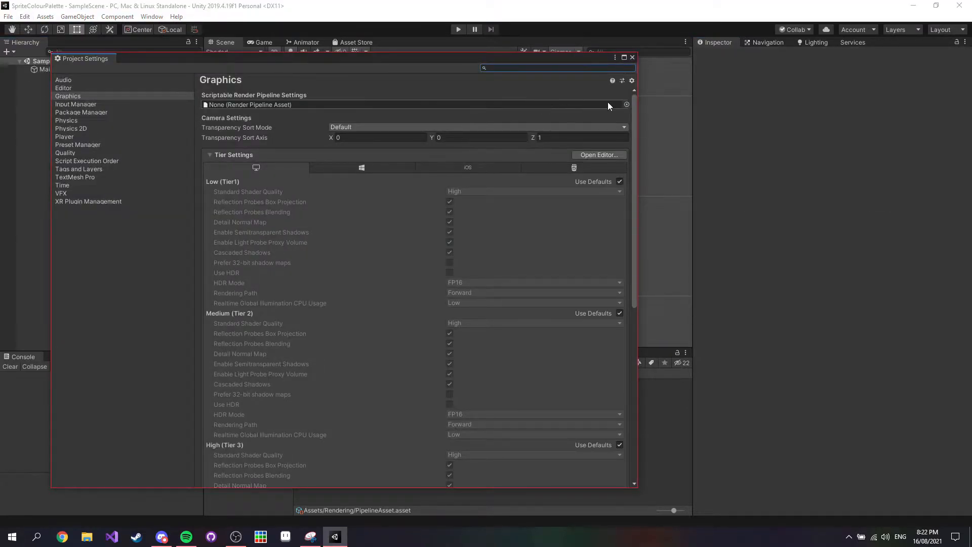
pyautogui.click(627, 104)
pyautogui.doubleClick(155, 107)
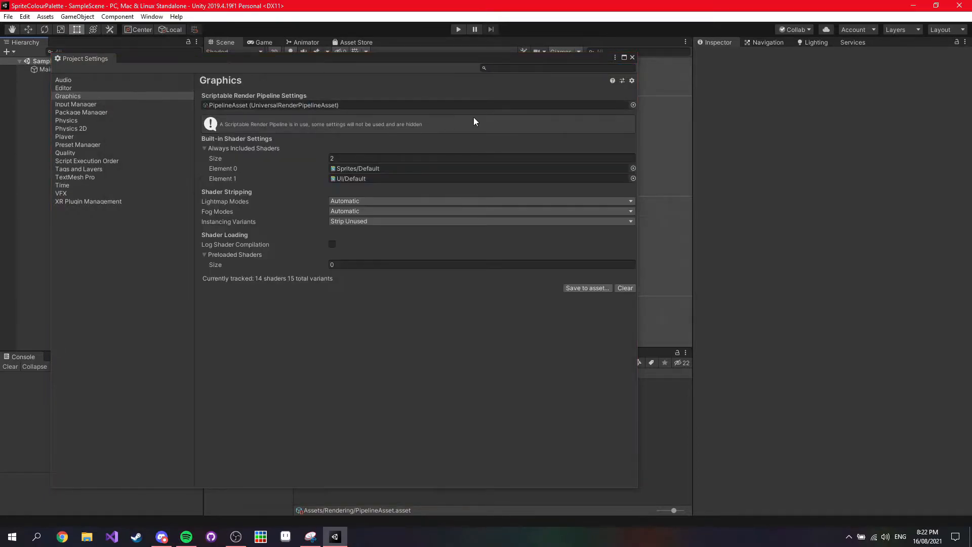
pyautogui.click(632, 58)
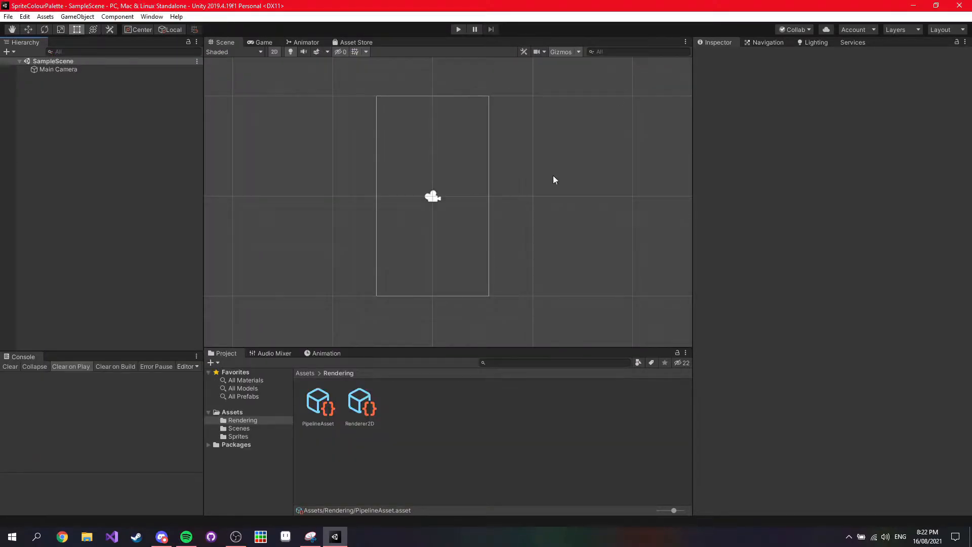
# Create a folder named Shader in the Assets folder.
pyautogui.click(305, 376)
pyautogui.rightClick(485, 409)
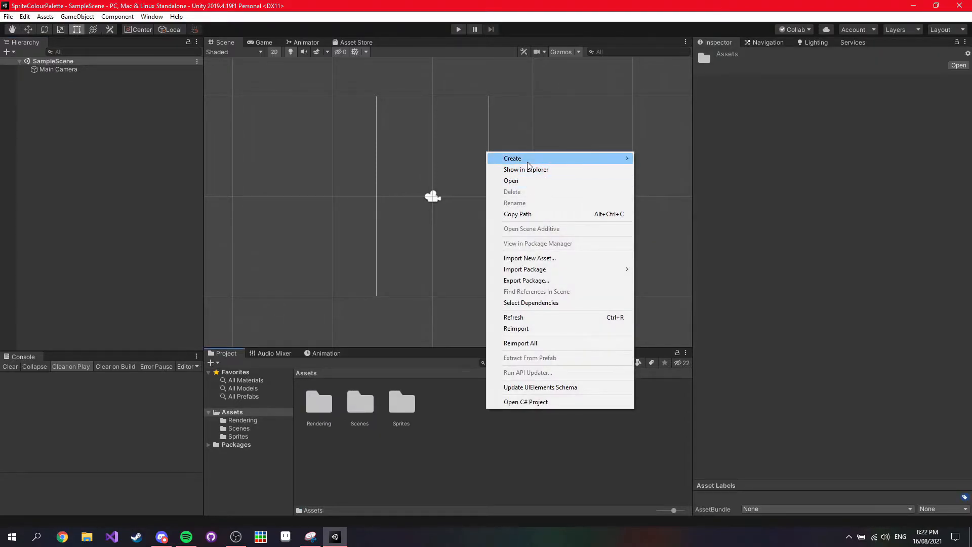
pyautogui.moveTo(557, 158)
pyautogui.click(658, 71)
pyautogui.write('Shader')
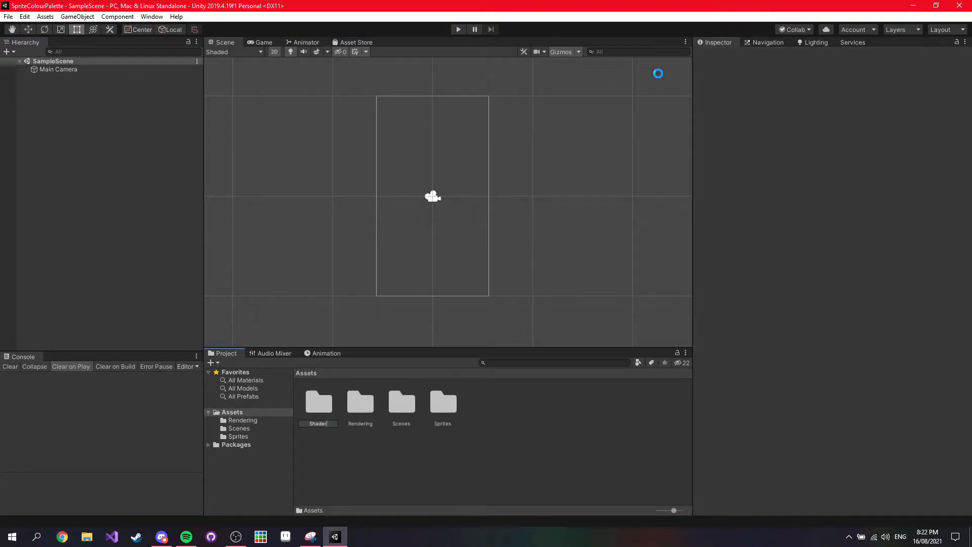
pyautogui.press('Return')
# Create a 2D Renderer Sprite Unlit Graph (Experimental) shader named SpritePalette inside the Shader folder.
pyautogui.doubleClick(393, 415)
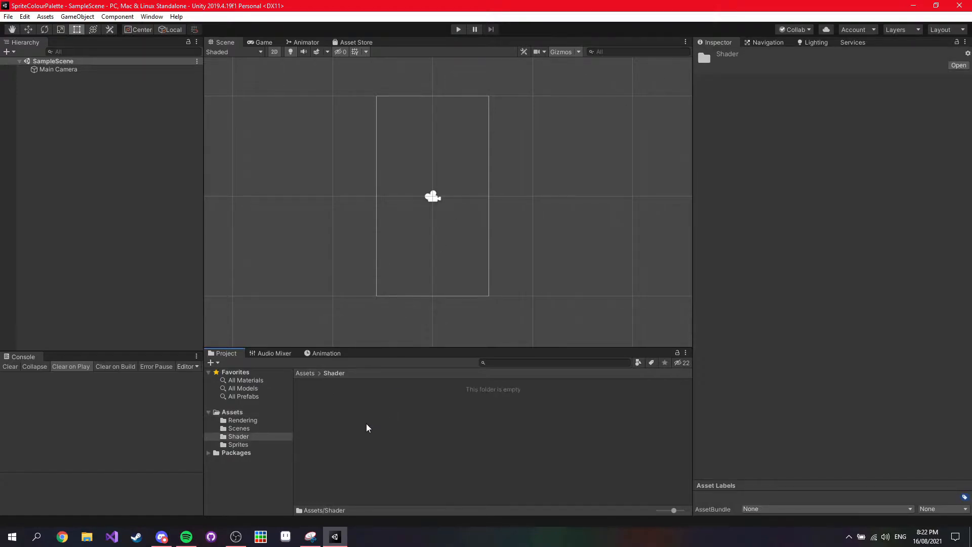
pyautogui.rightClick(368, 428)
pyautogui.moveTo(455, 173)
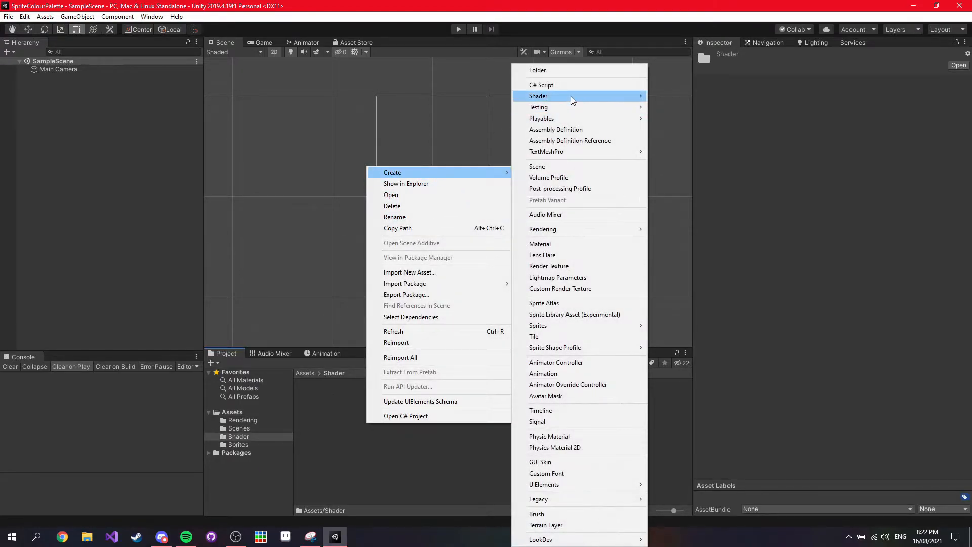
pyautogui.moveTo(632, 98)
pyautogui.moveTo(704, 157)
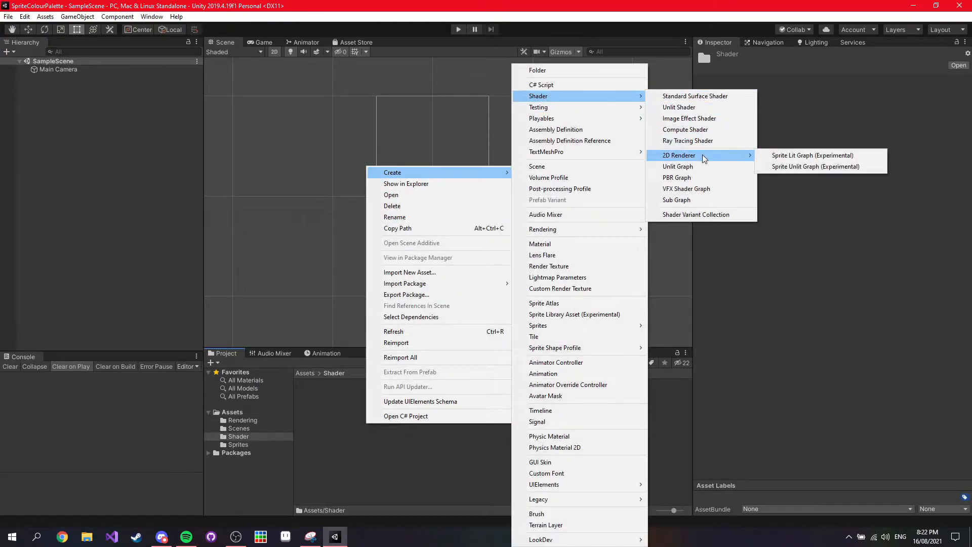
pyautogui.click(783, 166)
pyautogui.write('SpritePalette')
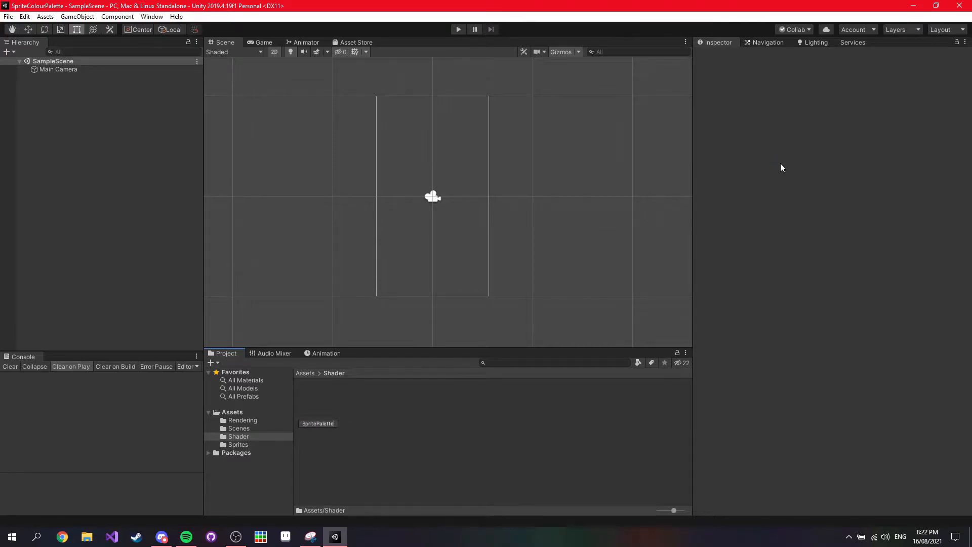
pyautogui.press('Return')
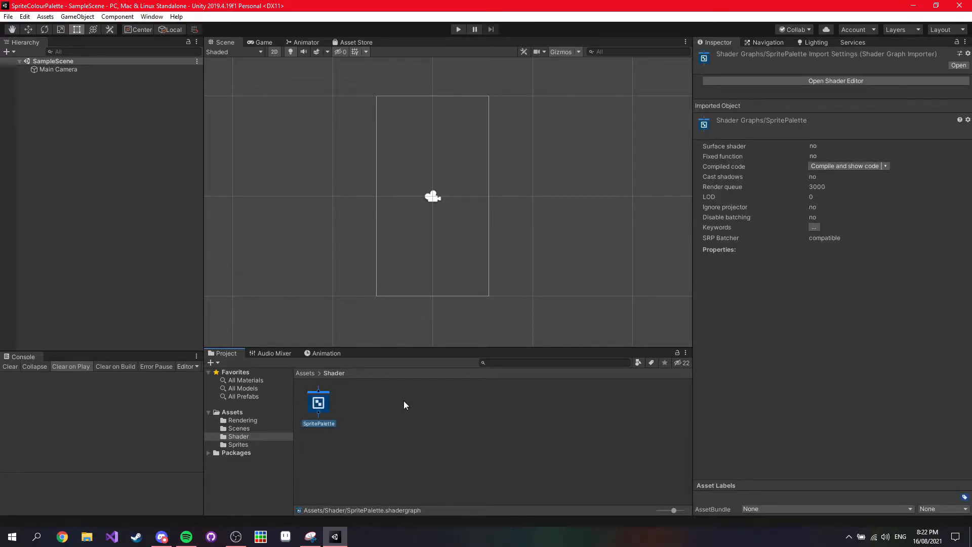
# Open the SpritePalette shader graph and add a Texture2D property named Sprite.
pyautogui.doubleClick(319, 402)
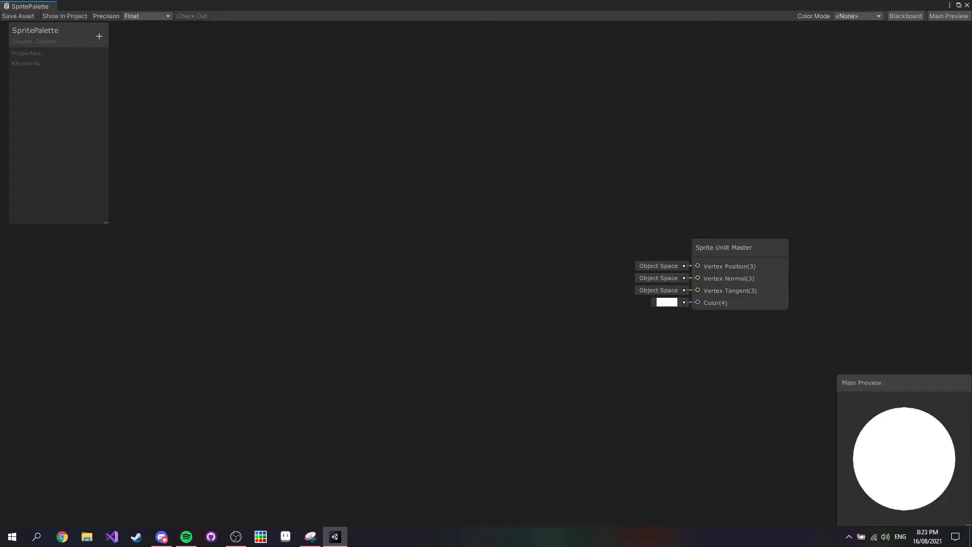
pyautogui.click(99, 37)
pyautogui.click(138, 100)
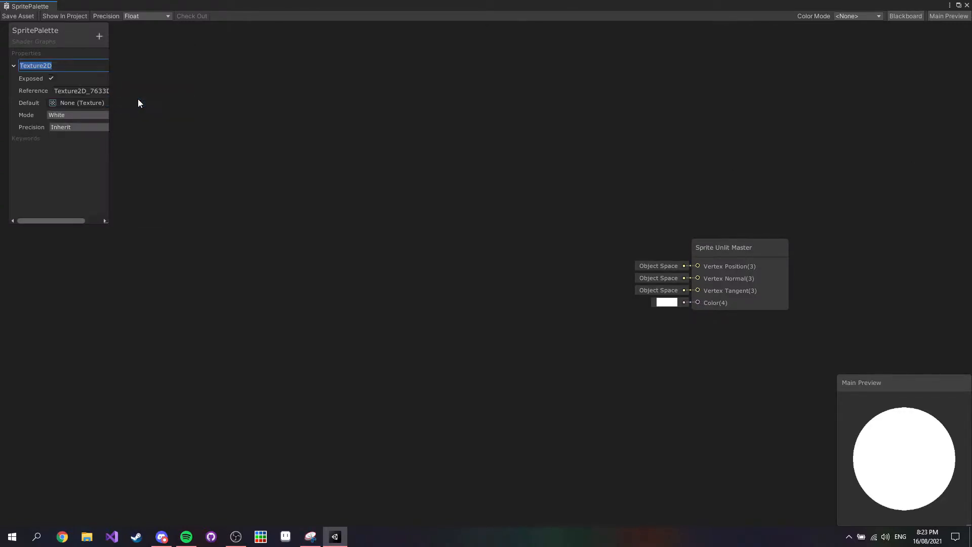
pyautogui.write('Sprite')
pyautogui.press('Return')
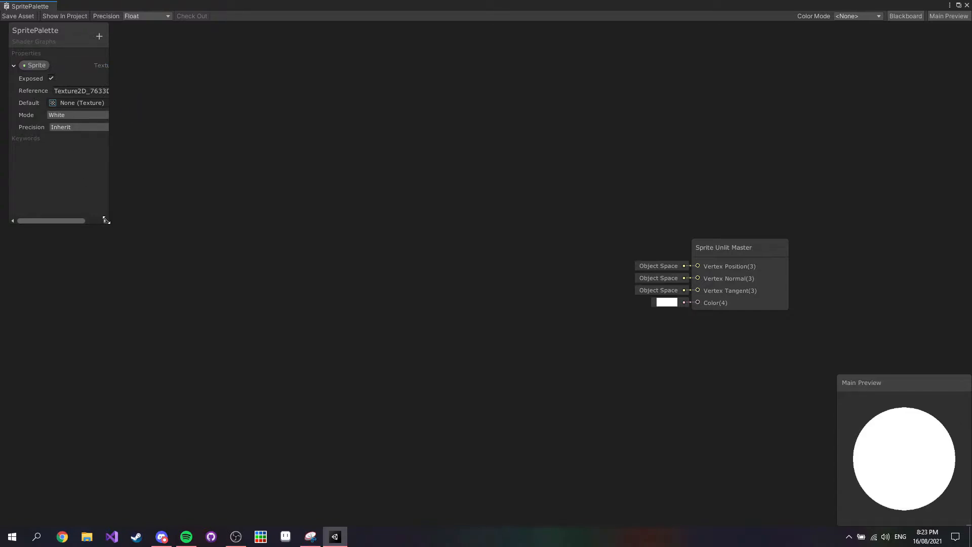
# Enlarge the property blackboard and set the Sprite property's reference to _MainTex.
pyautogui.moveTo(102, 217); pyautogui.dragTo(170, 314)
pyautogui.click(141, 93)
pyautogui.write('_')
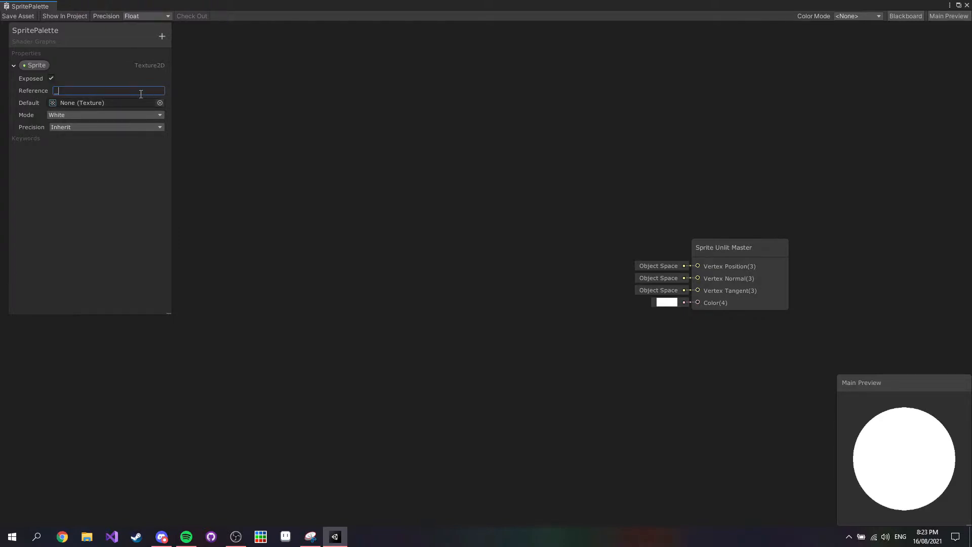
pyautogui.write('MainTex')
pyautogui.press('Return')
pyautogui.click(90, 92)
pyautogui.click(114, 198)
# Add a Texture2D property named GradientTexture and set its reference to _GradientTex.
pyautogui.click(162, 36)
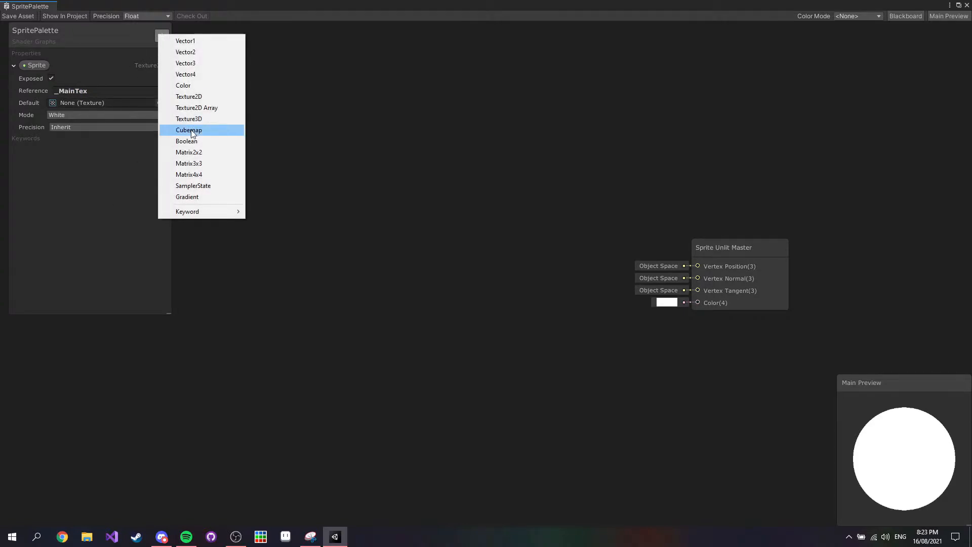
pyautogui.click(195, 97)
pyautogui.write('GradientTexture')
pyautogui.press('Return')
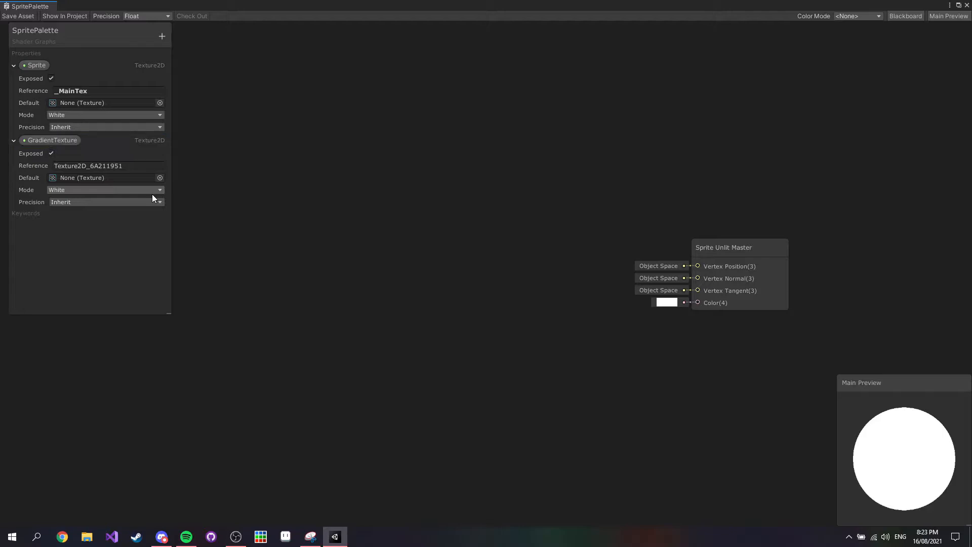
pyautogui.doubleClick(134, 167)
pyautogui.write('_Gr')
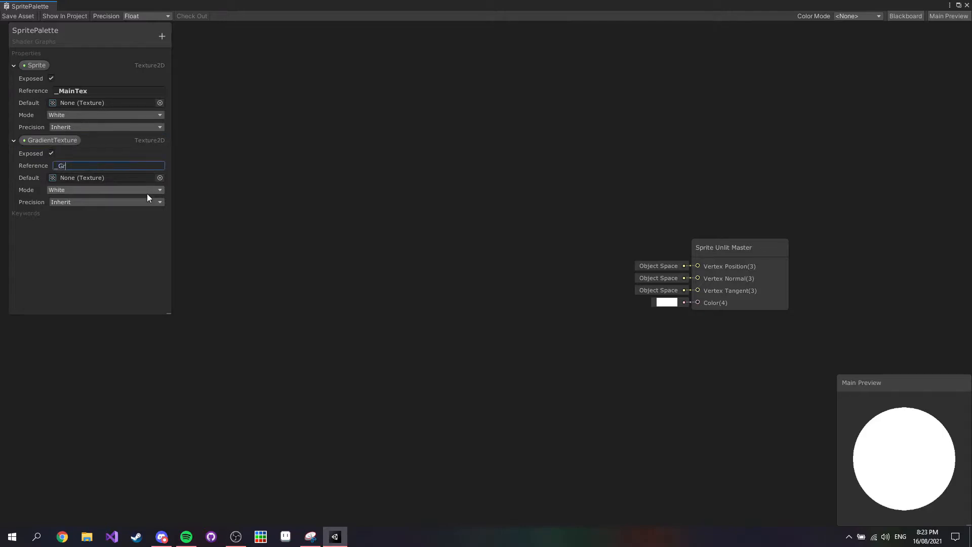
pyautogui.write('adientTex')
pyautogui.press('Return')
# Add a Vector1 property named GradientAdjustment with a default value of 0.95.
pyautogui.click(162, 36)
pyautogui.click(176, 44)
pyautogui.write('GradientAdjustment')
pyautogui.press('Return')
pyautogui.click(83, 253)
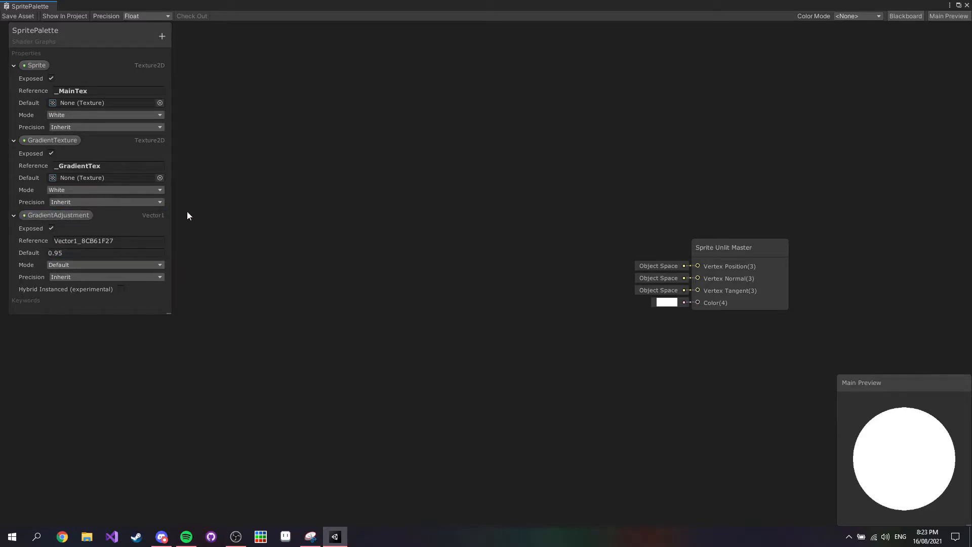
# Place the Sprite property in the graph and feed it into the Texture input of a new Sample Texture 2D node.
pyautogui.moveTo(35, 64); pyautogui.dragTo(220, 212)
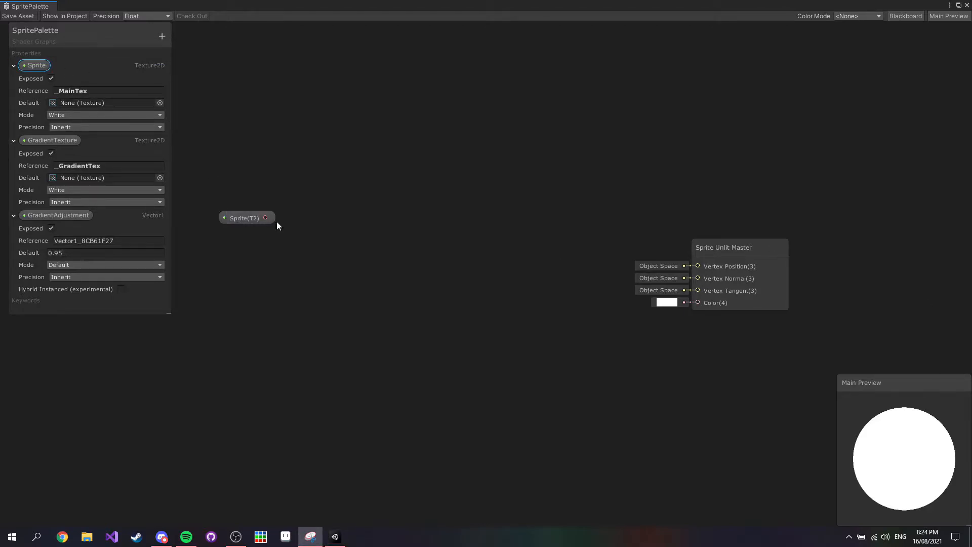
pyautogui.moveTo(266, 218); pyautogui.dragTo(327, 204)
pyautogui.write('sa')
pyautogui.press('Down')
pyautogui.press('Return')
pyautogui.click(424, 162)
pyautogui.moveTo(423, 162); pyautogui.dragTo(380, 118, button='middle')
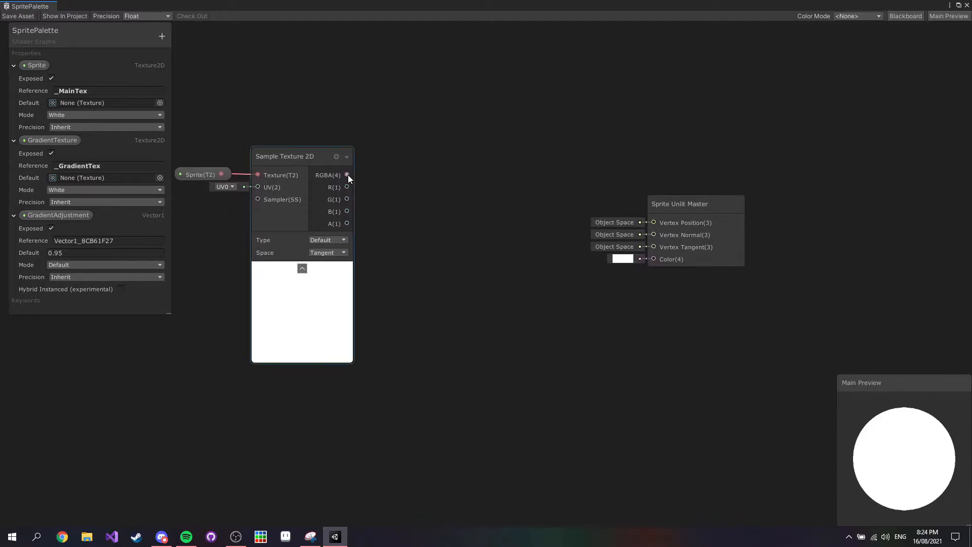
# Feed the sprite sample's RGBA output into a new Vector 1 node.
pyautogui.moveTo(348, 175); pyautogui.dragTo(390, 175)
pyautogui.write('vec')
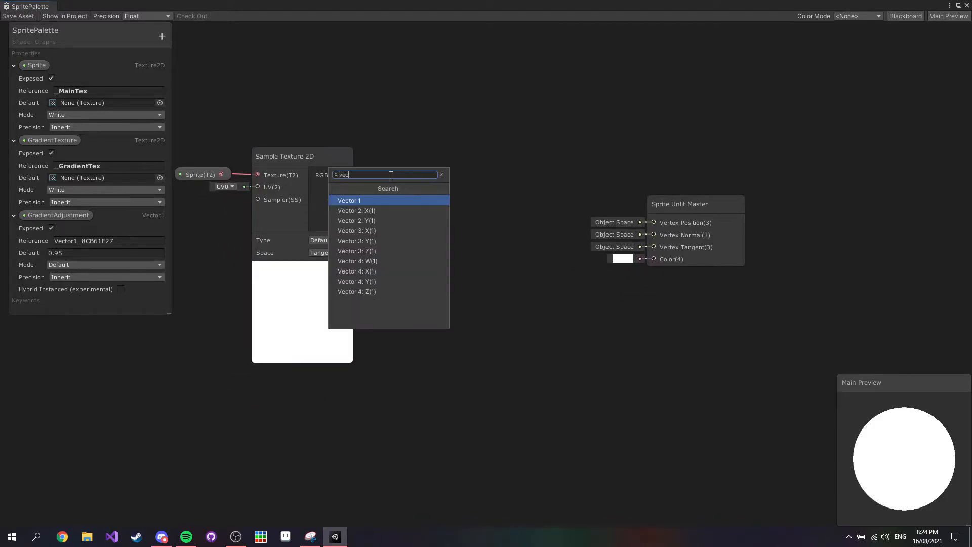
pyautogui.press('Return')
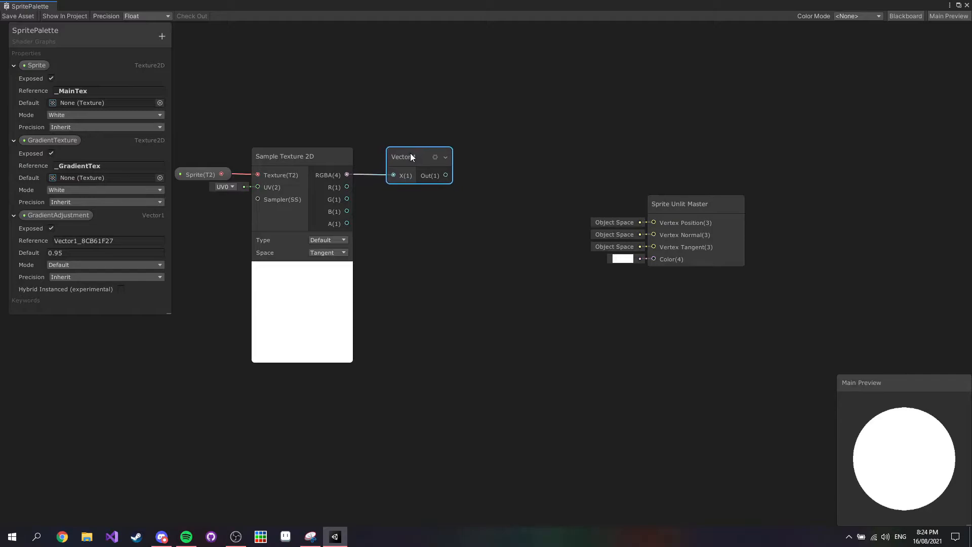
# Connect the Vector 1 output to the B input of a new Multiply node and set its A input to 1.
pyautogui.moveTo(410, 153); pyautogui.dragTo(349, 176, button='middle')
pyautogui.moveTo(385, 197); pyautogui.dragTo(433, 134)
pyautogui.write('mul')
pyautogui.press('Down')
pyautogui.press('Return')
pyautogui.click(374, 155)
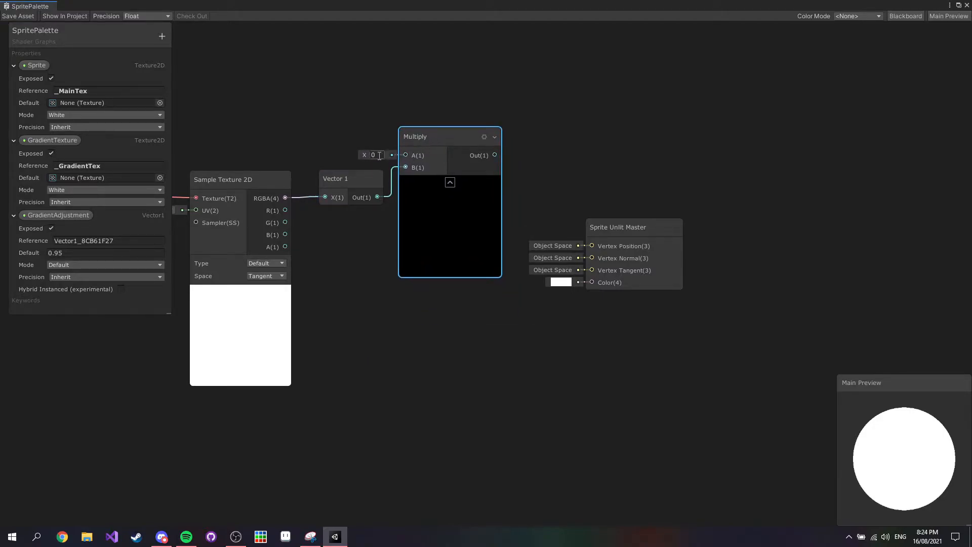
pyautogui.write('1')
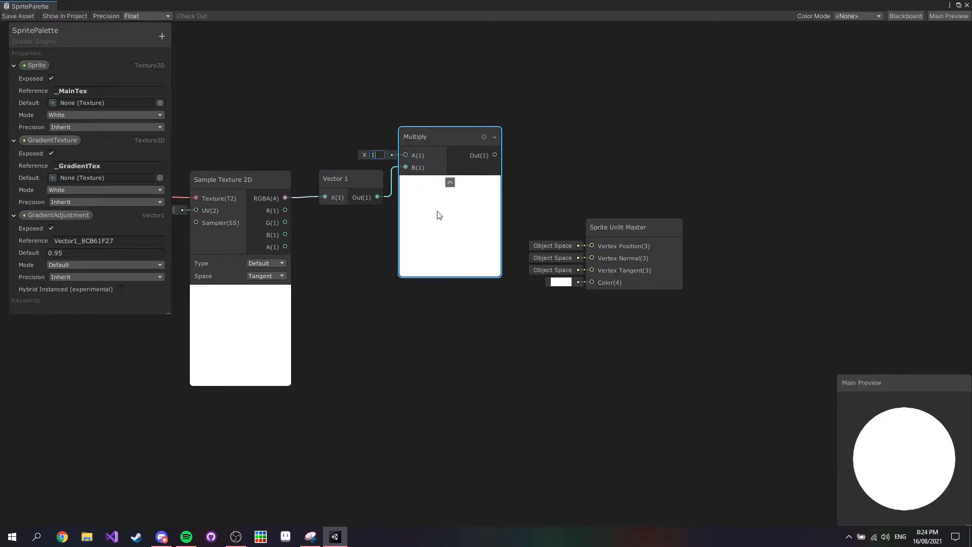
# Assign the WastelandWanderer-Sheet texture as the Sprite property's default.
pyautogui.click(160, 103)
pyautogui.click(170, 125)
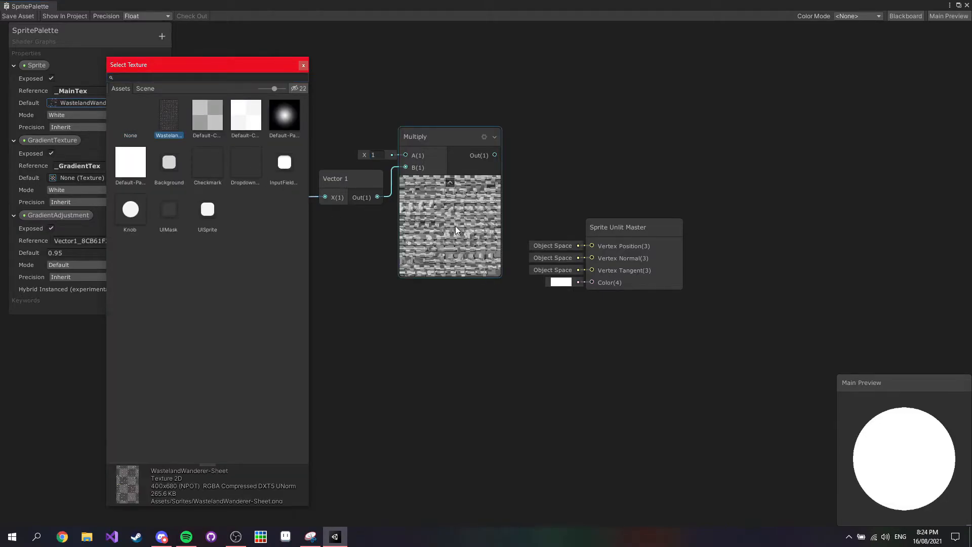
pyautogui.click(303, 65)
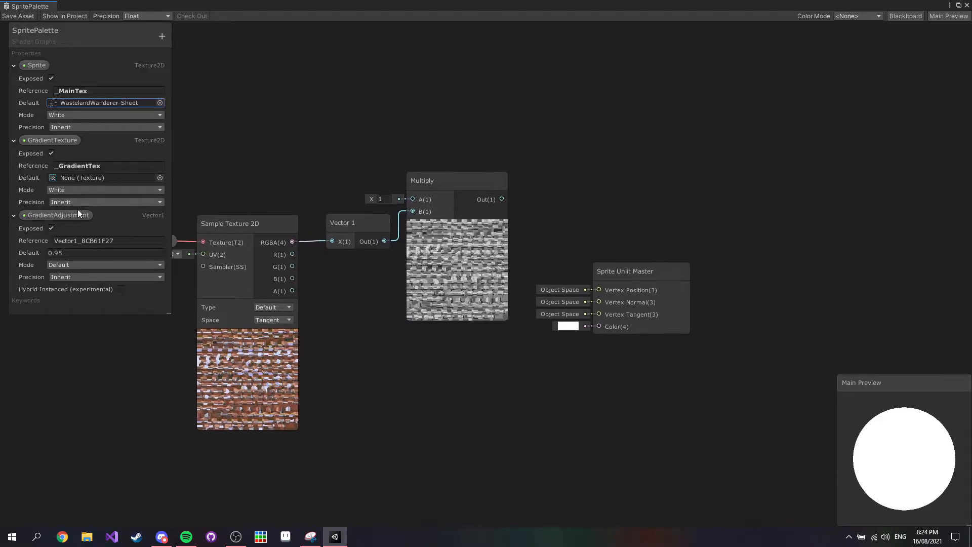
# Place the GradientAdjustment property in the graph above Vector 1 and connect it to the Multiply node's A input.
pyautogui.moveTo(76, 214); pyautogui.dragTo(284, 143)
pyautogui.moveTo(373, 149); pyautogui.dragTo(413, 199)
pyautogui.moveTo(337, 147); pyautogui.dragTo(349, 198)
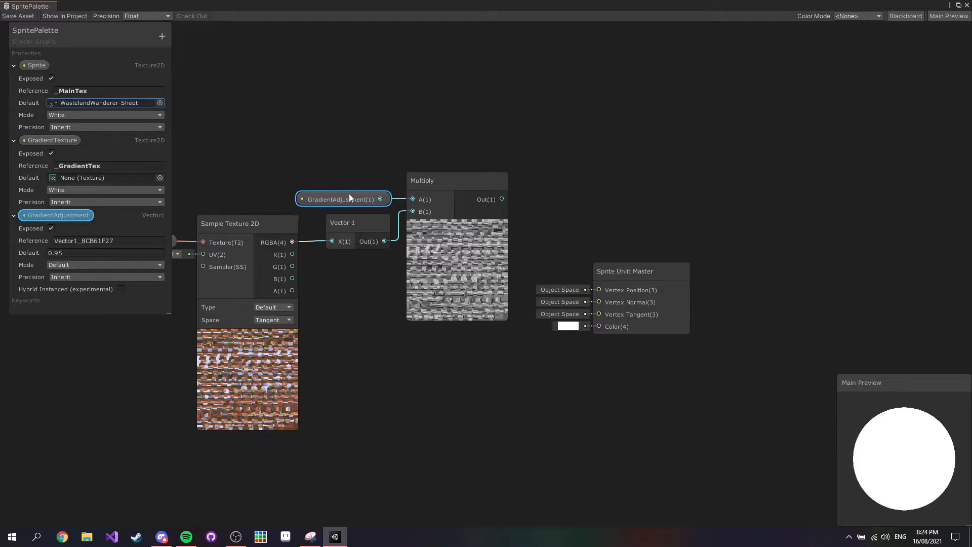
pyautogui.click(472, 276)
# Move the Sprite Unlit Master node farther away and feed the GradientTexture property into a new Sample Texture 2D node.
pyautogui.moveTo(583, 241); pyautogui.dragTo(443, 223, button='middle')
pyautogui.moveTo(487, 256); pyautogui.dragTo(678, 257)
pyautogui.click(558, 194)
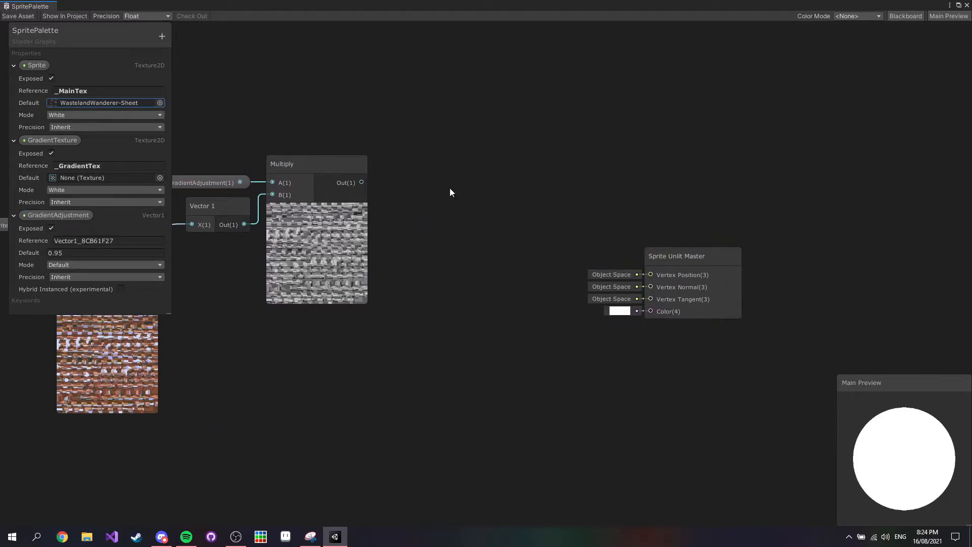
pyautogui.moveTo(43, 144); pyautogui.dragTo(378, 141)
pyautogui.moveTo(333, 80); pyautogui.dragTo(335, 81)
pyautogui.moveTo(411, 87); pyautogui.dragTo(462, 96)
pyautogui.press('Return')
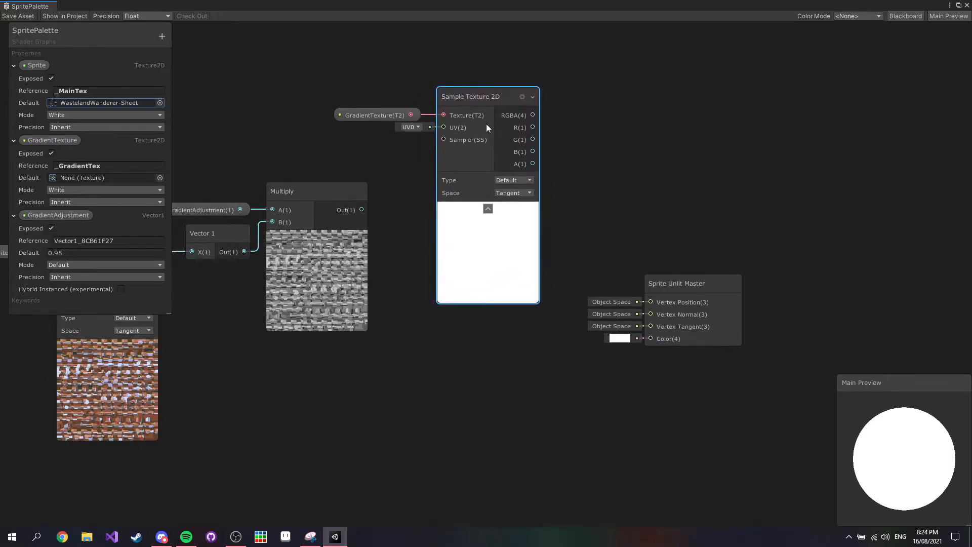
# Move the GradientTexture property, its Sample Texture 2D node and the Sprite Unlit Master away from Multiply to make room.
pyautogui.click(421, 212)
pyautogui.moveTo(363, 58); pyautogui.dragTo(589, 127)
pyautogui.moveTo(496, 105); pyautogui.dragTo(571, 118)
pyautogui.moveTo(686, 280); pyautogui.dragTo(846, 282)
pyautogui.moveTo(401, 54); pyautogui.dragTo(530, 148)
pyautogui.moveTo(511, 142); pyautogui.dragTo(607, 182)
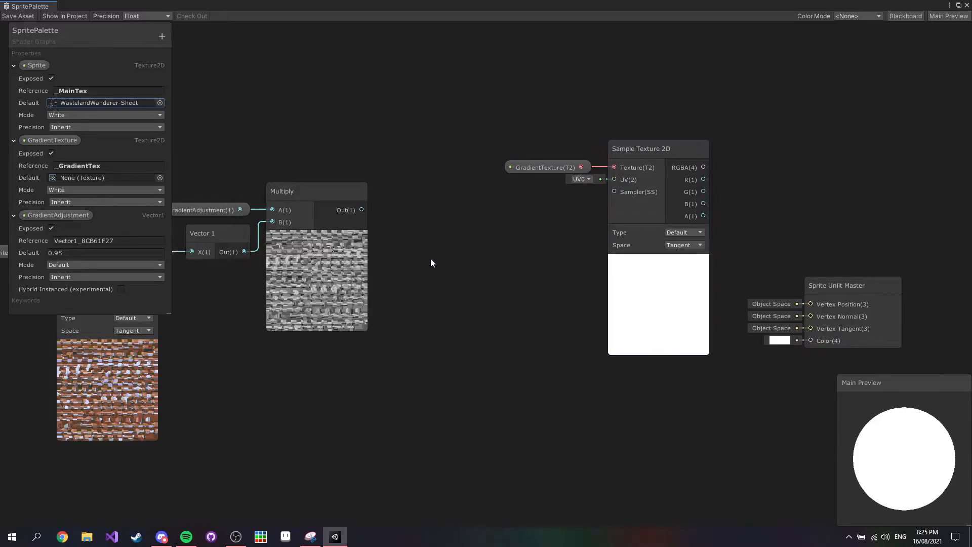
# Add a Vector 2 node, connecting the Multiply output to its X input and its output to the gradient sample's UV input.
pyautogui.rightClick(461, 162)
pyautogui.click(476, 169)
pyautogui.write('vec')
pyautogui.press('Down')
pyautogui.press('Return')
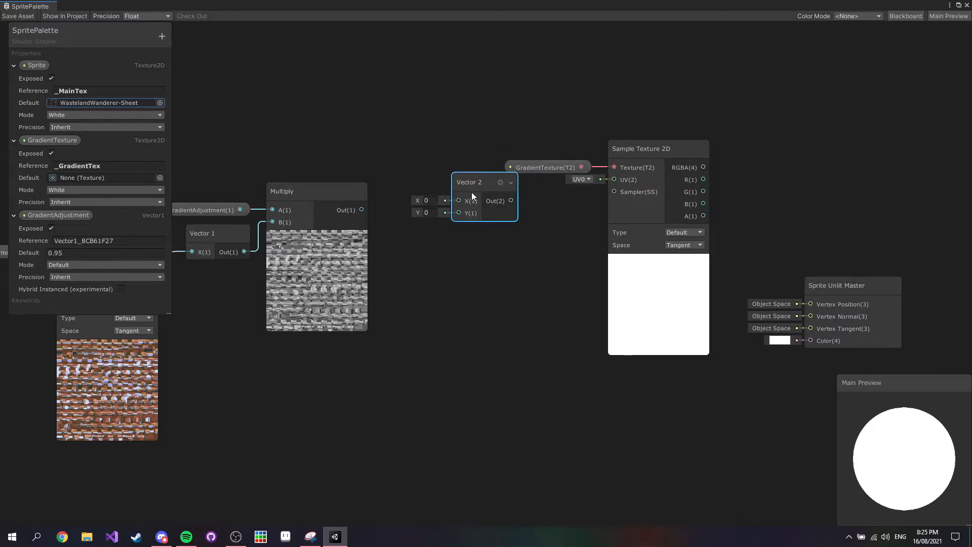
pyautogui.moveTo(503, 207); pyautogui.dragTo(608, 175)
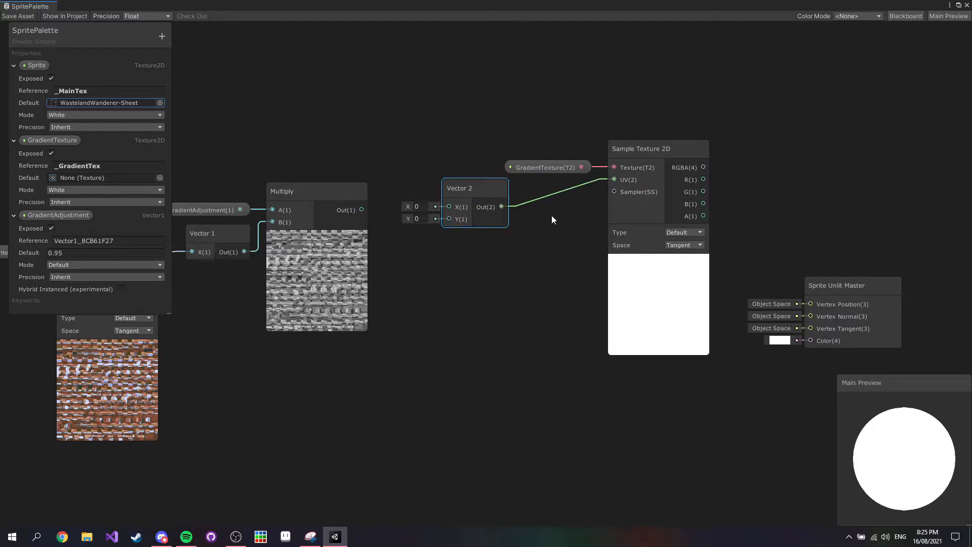
pyautogui.moveTo(362, 210); pyautogui.dragTo(433, 187)
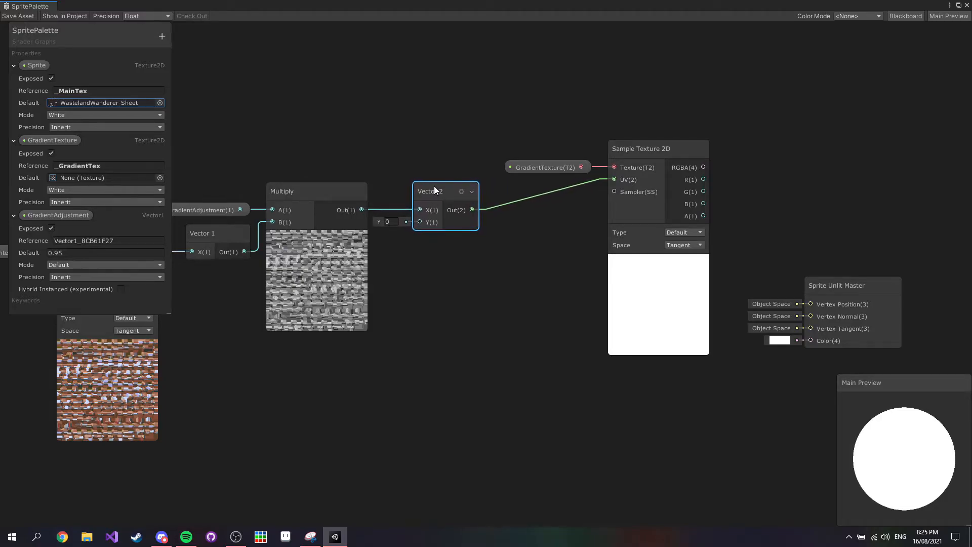
# Move the GradientTexture property and its Sample Texture 2D node close to the Vector 2 node.
pyautogui.moveTo(549, 131); pyautogui.dragTo(633, 164)
pyautogui.moveTo(655, 152); pyautogui.dragTo(516, 150)
pyautogui.click(490, 128)
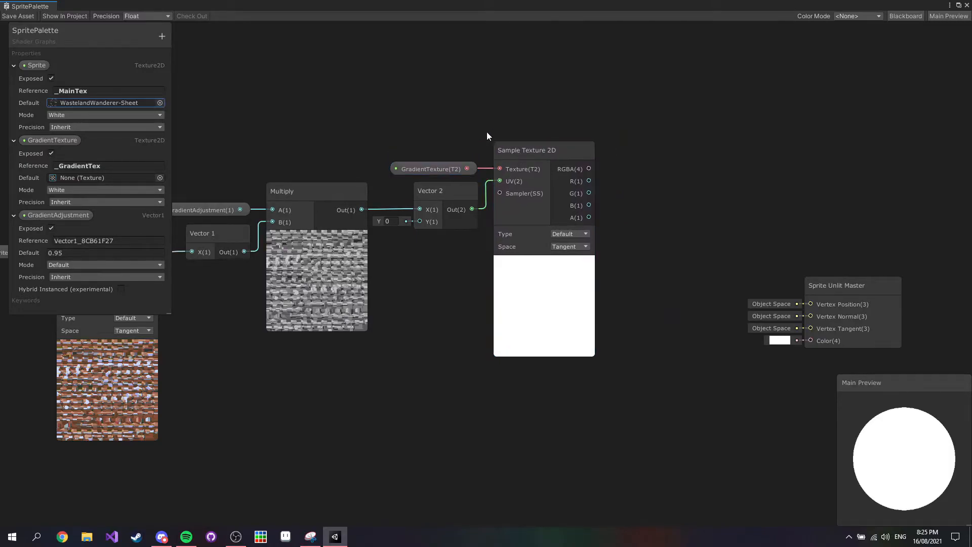
pyautogui.click(446, 168)
pyautogui.moveTo(445, 168); pyautogui.dragTo(446, 169)
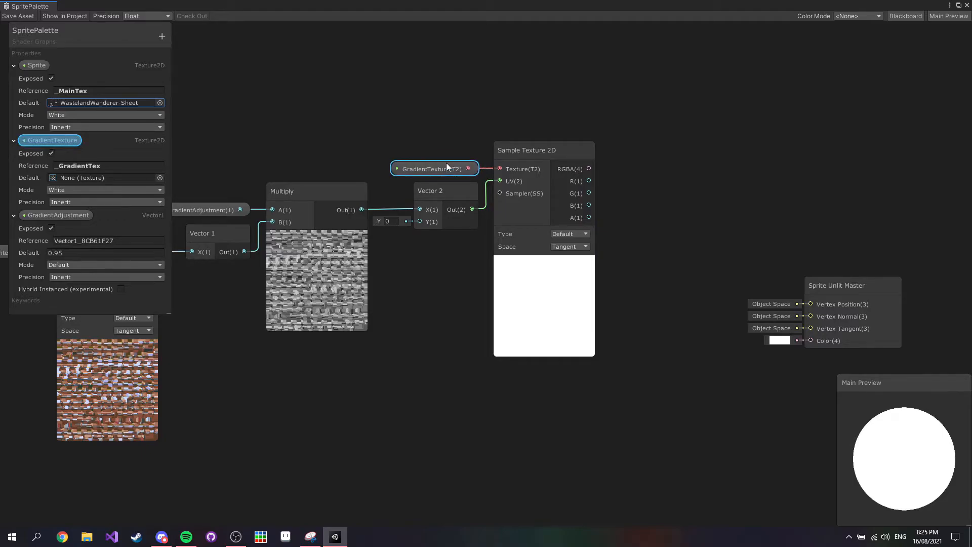
pyautogui.click(440, 140)
pyautogui.scroll(-1, 673, 232)
# Add a Combine node and connect the gradient sample's R, G and B outputs to its matching inputs.
pyautogui.moveTo(673, 232); pyautogui.dragTo(498, 196, button='middle')
pyautogui.moveTo(425, 141); pyautogui.dragTo(466, 306)
pyautogui.write('com')
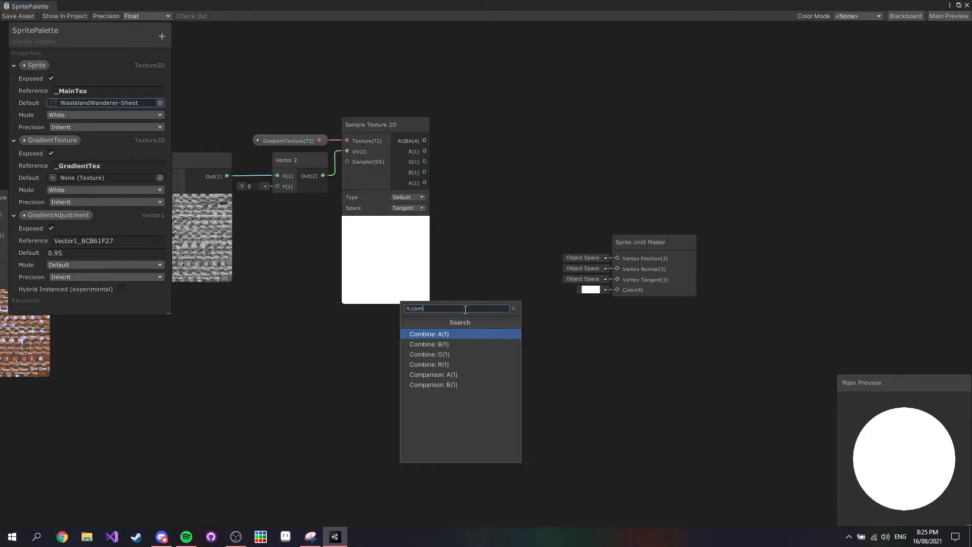
pyautogui.press('Return')
pyautogui.moveTo(449, 318); pyautogui.dragTo(448, 296)
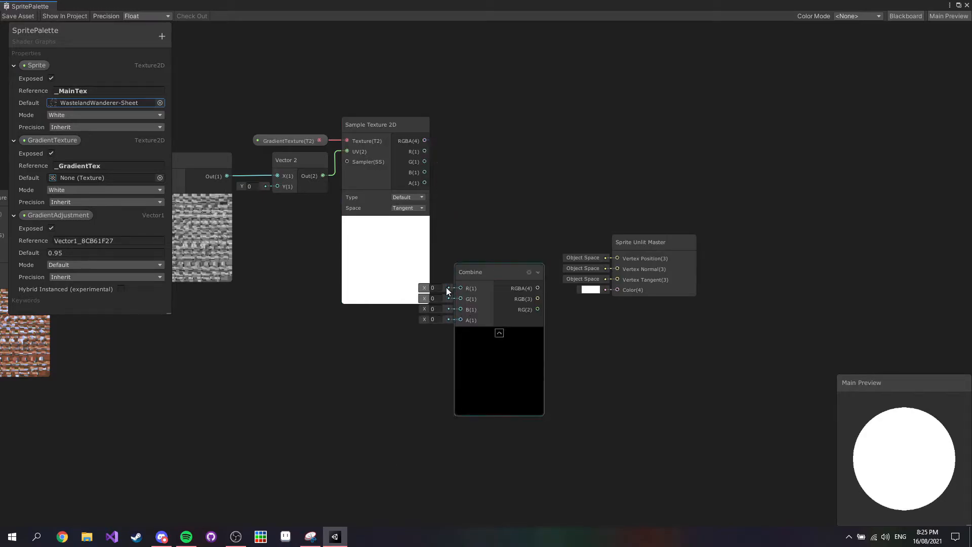
pyautogui.moveTo(424, 151); pyautogui.dragTo(461, 288)
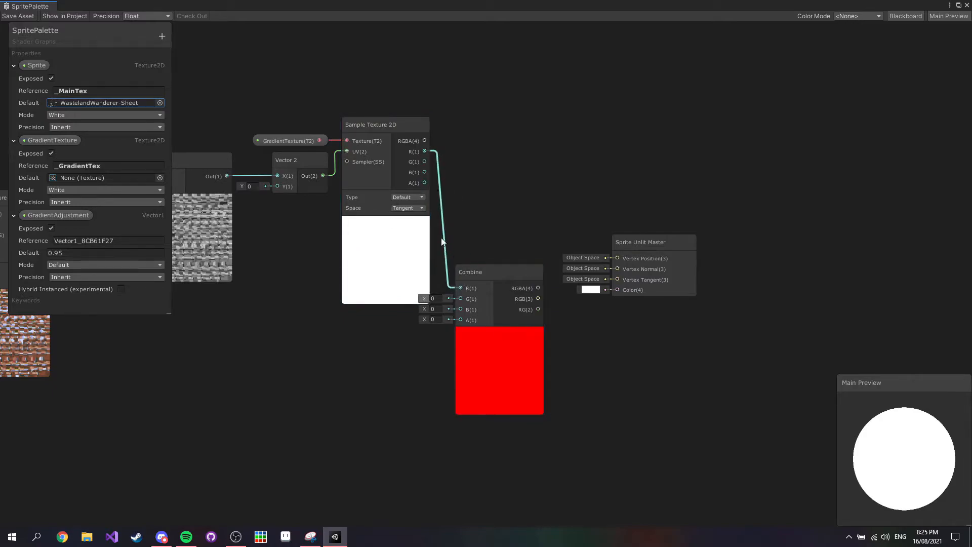
pyautogui.moveTo(425, 161); pyautogui.dragTo(460, 309)
pyautogui.press('a')
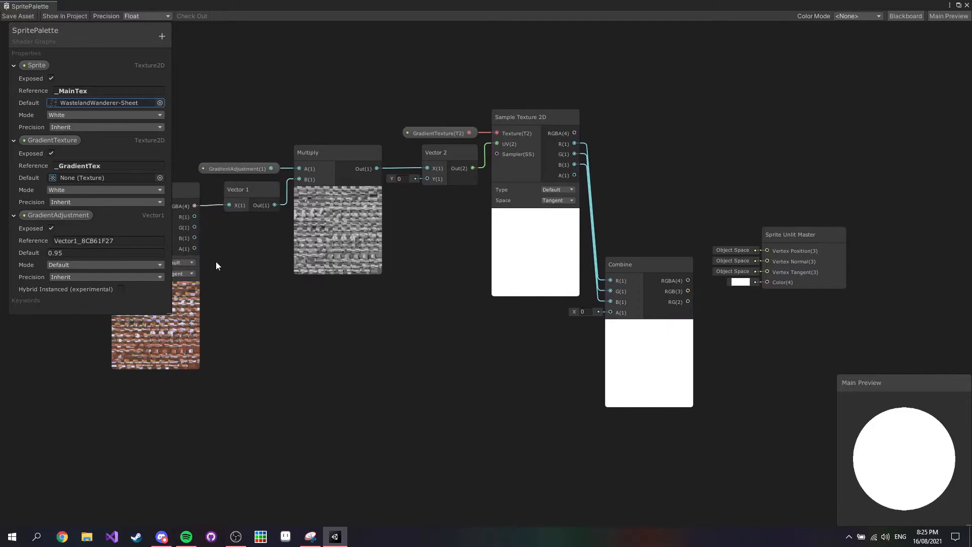
# Connect the sprite sample's A output to Combine's A input and rearrange the nodes so the link runs below the Multiply branch.
pyautogui.moveTo(195, 248); pyautogui.dragTo(610, 313)
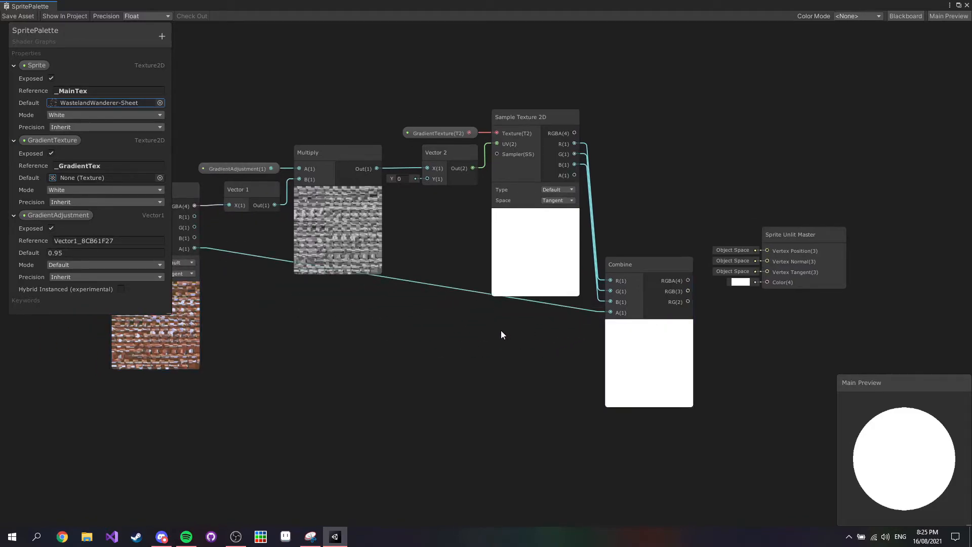
pyautogui.moveTo(635, 270); pyautogui.dragTo(624, 281)
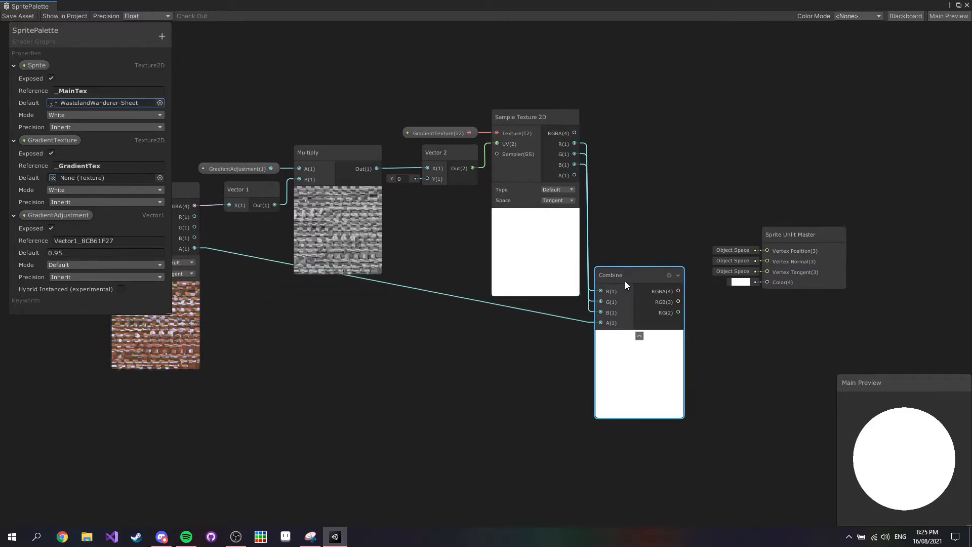
pyautogui.click(430, 362)
pyautogui.moveTo(428, 364); pyautogui.dragTo(535, 378, button='middle')
pyautogui.moveTo(240, 237); pyautogui.dragTo(332, 245, button='middle')
pyautogui.moveTo(256, 213); pyautogui.dragTo(351, 272)
pyautogui.click(629, 406)
pyautogui.moveTo(631, 406); pyautogui.dragTo(514, 408, button='middle')
pyautogui.moveTo(724, 301); pyautogui.dragTo(722, 287)
pyautogui.click(566, 378)
pyautogui.moveTo(566, 379); pyautogui.dragTo(423, 373, button='middle')
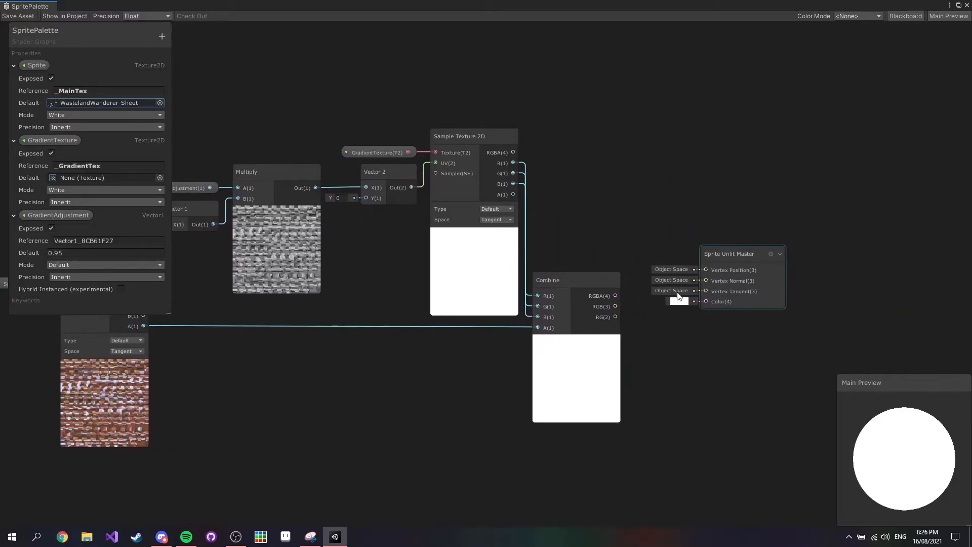
# Connect Combine's RGBA output to the Sprite Unlit Master's Color input and move the master node closer.
pyautogui.moveTo(616, 295); pyautogui.dragTo(706, 301)
pyautogui.moveTo(720, 250); pyautogui.dragTo(693, 243)
pyautogui.click(713, 378)
# Change the main preview's mesh to Quad.
pyautogui.moveTo(927, 463); pyautogui.dragTo(891, 472)
pyautogui.rightClick(891, 472)
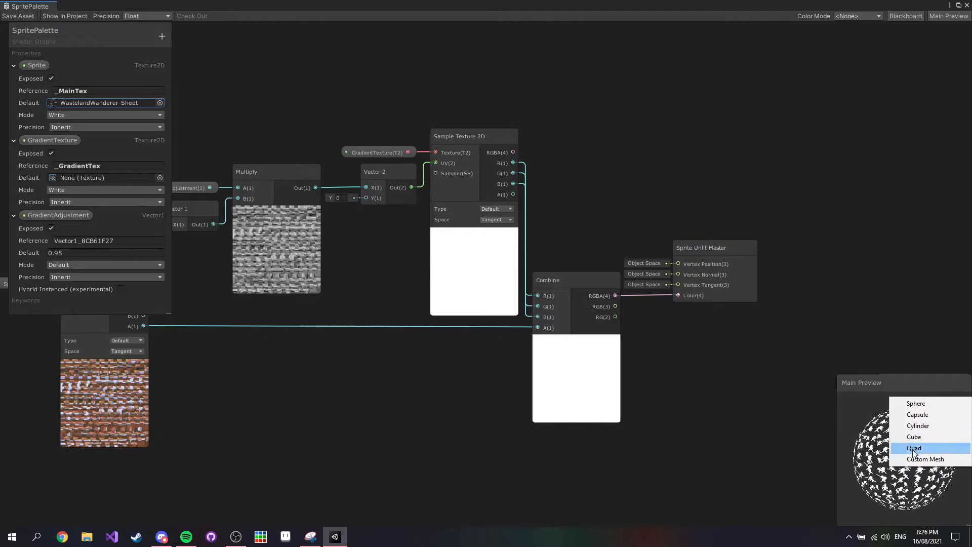
pyautogui.click(914, 448)
# Save the SpritePalette shader graph asset and close the graph window.
pyautogui.moveTo(335, 397); pyautogui.dragTo(503, 380, button='middle')
pyautogui.click(22, 16)
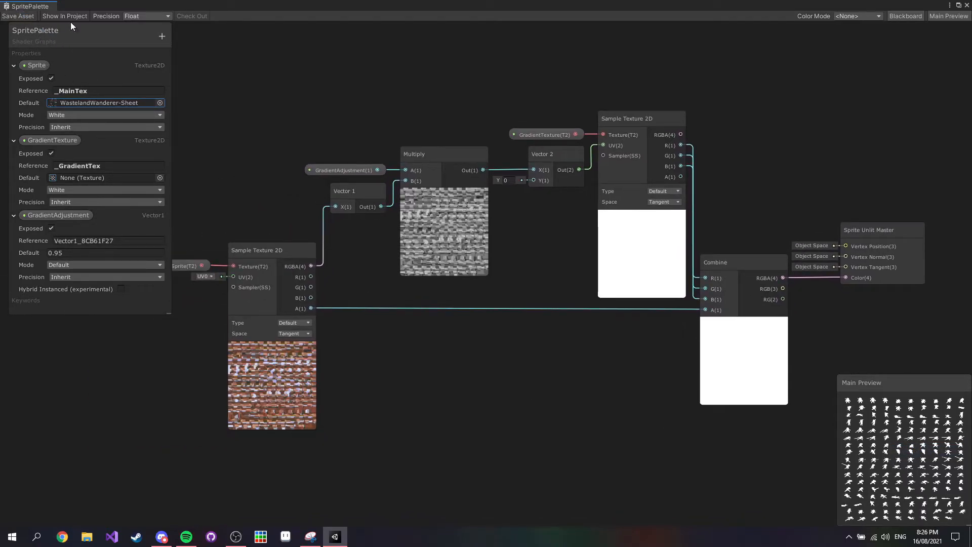
pyautogui.click(967, 6)
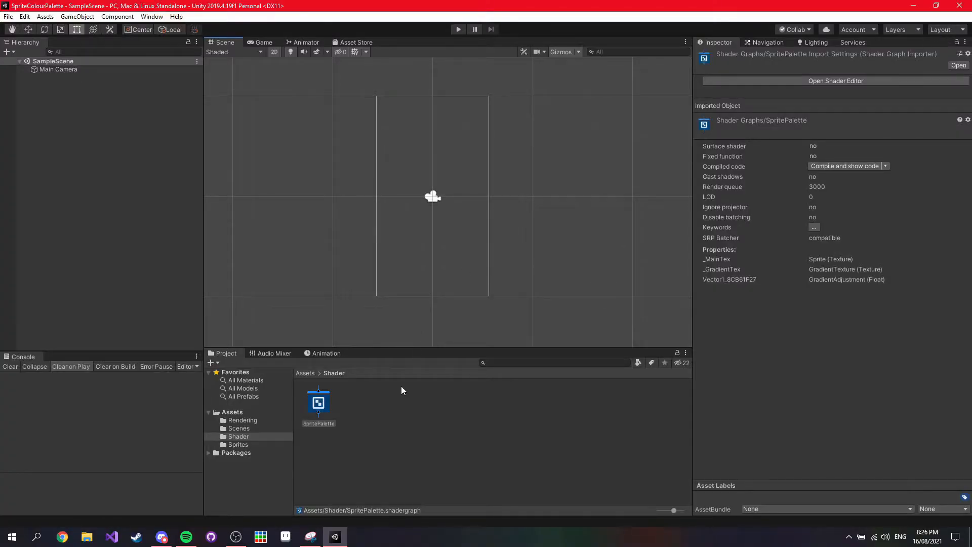
# Create a folder named Palettes in the Assets folder.
pyautogui.click(297, 389)
pyautogui.click(302, 374)
pyautogui.rightClick(573, 442)
pyautogui.moveTo(607, 186)
pyautogui.click(736, 74)
pyautogui.write('Pale')
pyautogui.press('Return')
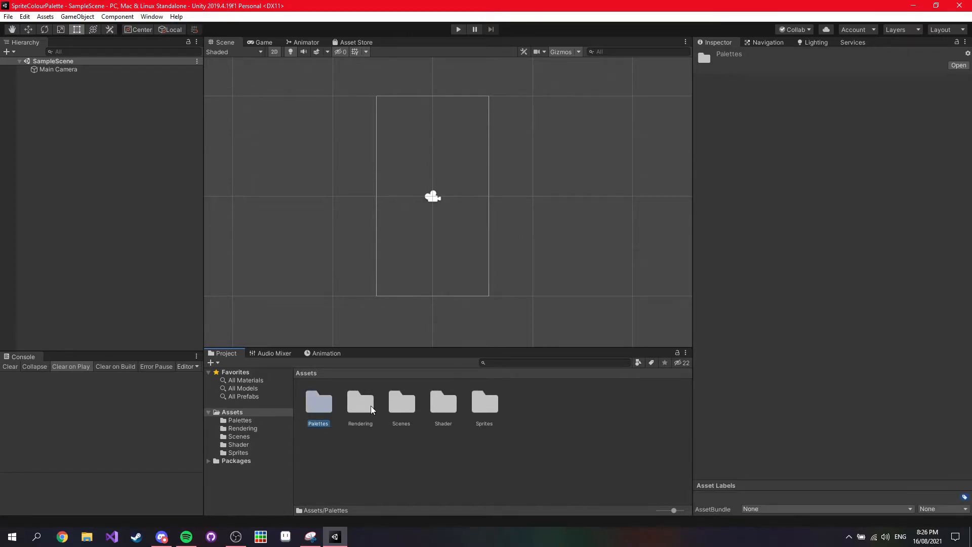
# Create a folder named Materials in the Assets folder.
pyautogui.rightClick(534, 428)
pyautogui.moveTo(604, 168)
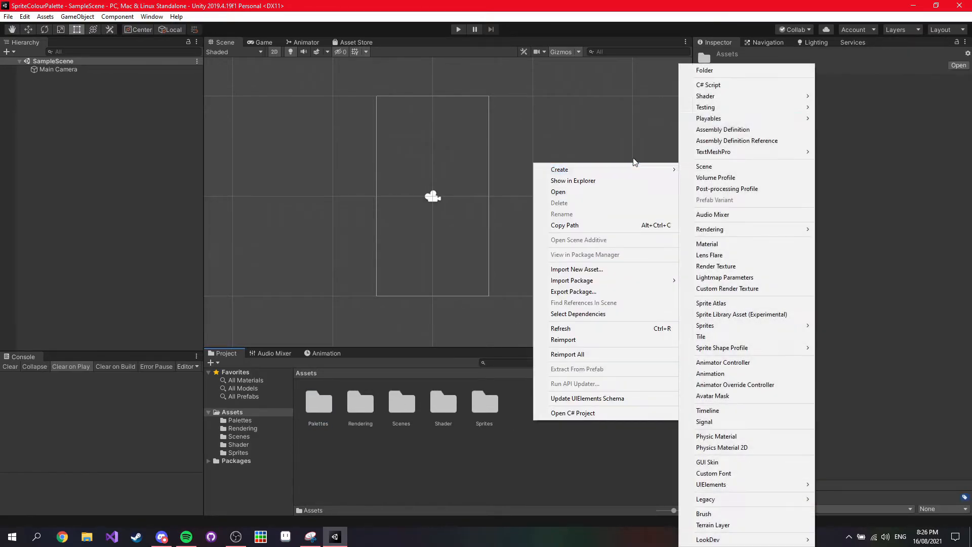
pyautogui.click(713, 74)
pyautogui.write('materials')
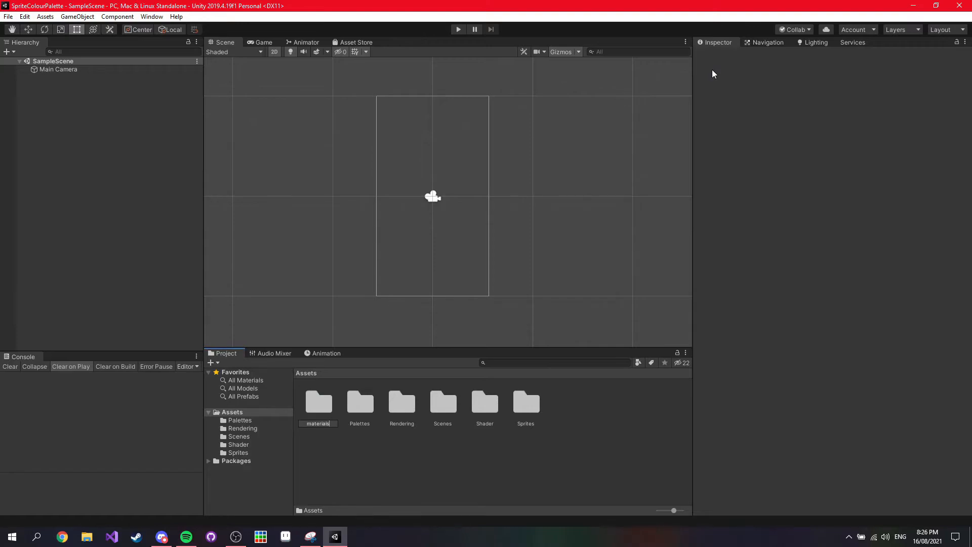
pyautogui.press('Return')
# Create a material named SpritePalette inside the Materials folder.
pyautogui.doubleClick(321, 410)
pyautogui.rightClick(320, 413)
pyautogui.moveTo(404, 156)
pyautogui.click(523, 247)
pyautogui.write('P')
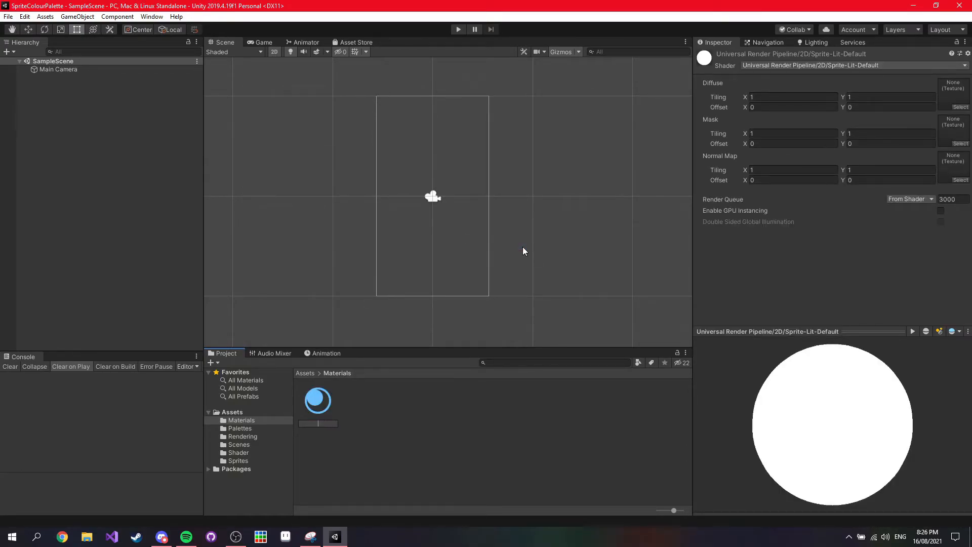
pyautogui.write('pritePalette')
pyautogui.press('Return')
# Set the SpritePalette material's shader to Shader Graphs/SpritePalette and its Sprite texture to None.
pyautogui.click(775, 65)
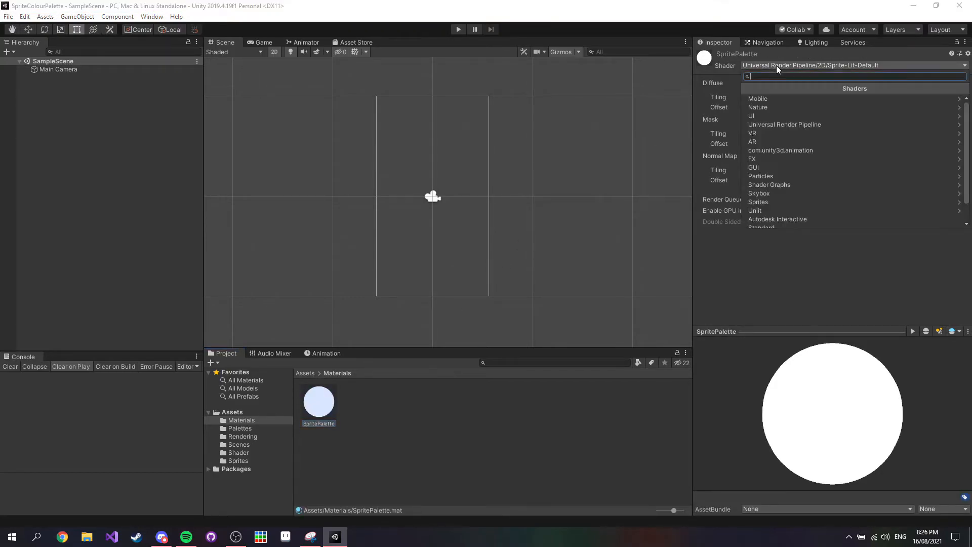
pyautogui.click(782, 162)
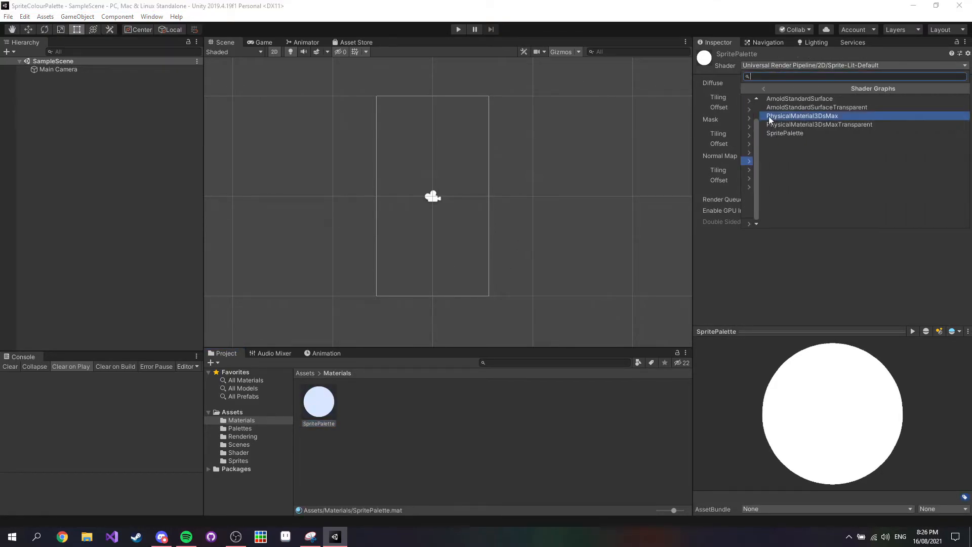
pyautogui.click(767, 134)
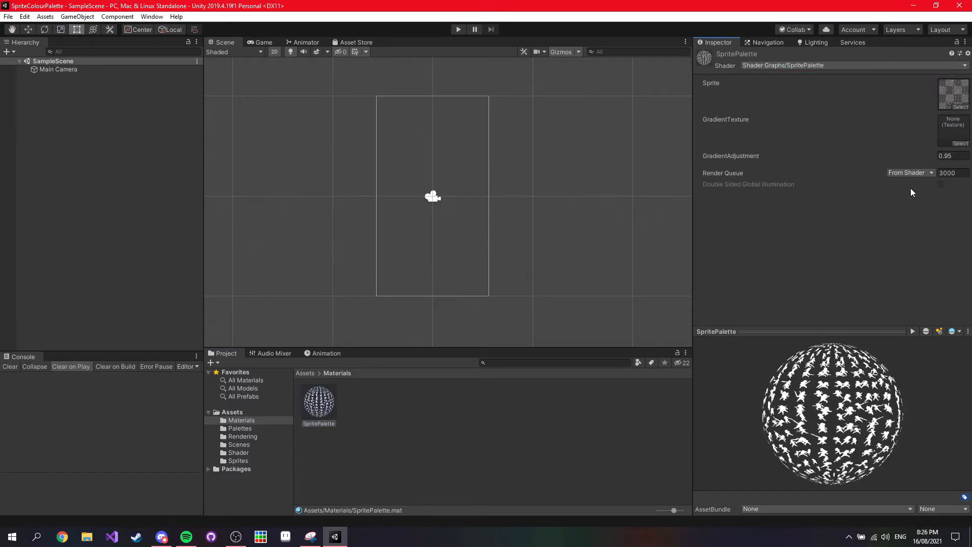
pyautogui.click(961, 108)
pyautogui.doubleClick(121, 114)
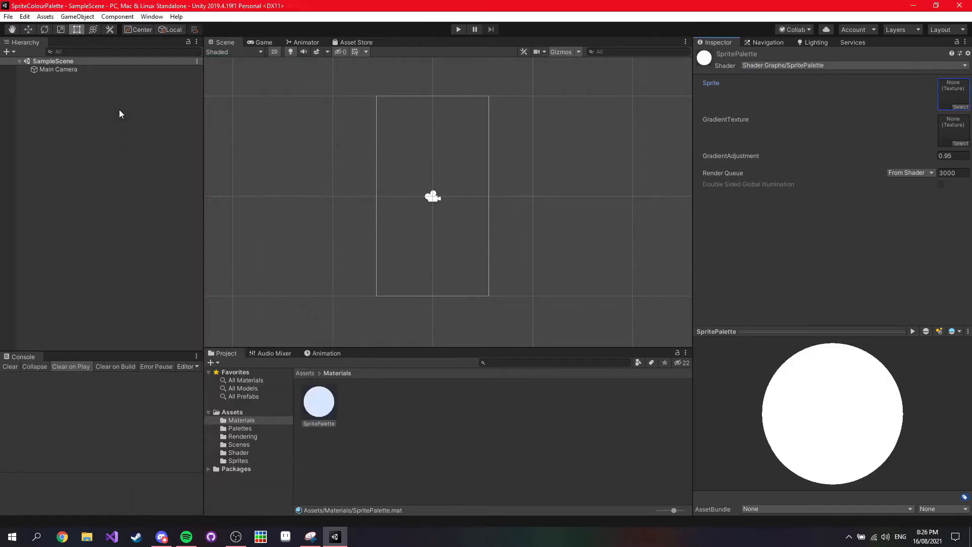
# Open the Palettes folder in Assets.
pyautogui.click(946, 135)
pyautogui.click(299, 373)
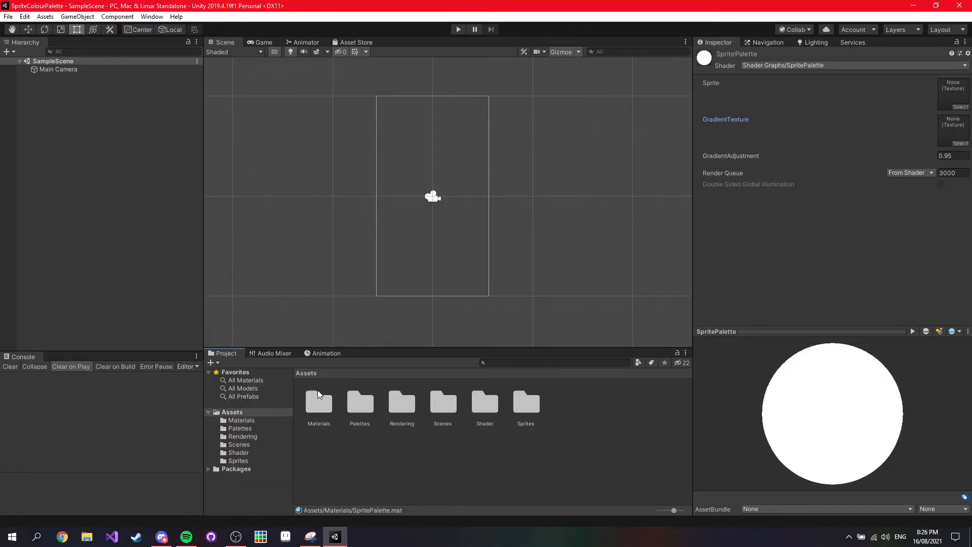
pyautogui.doubleClick(360, 402)
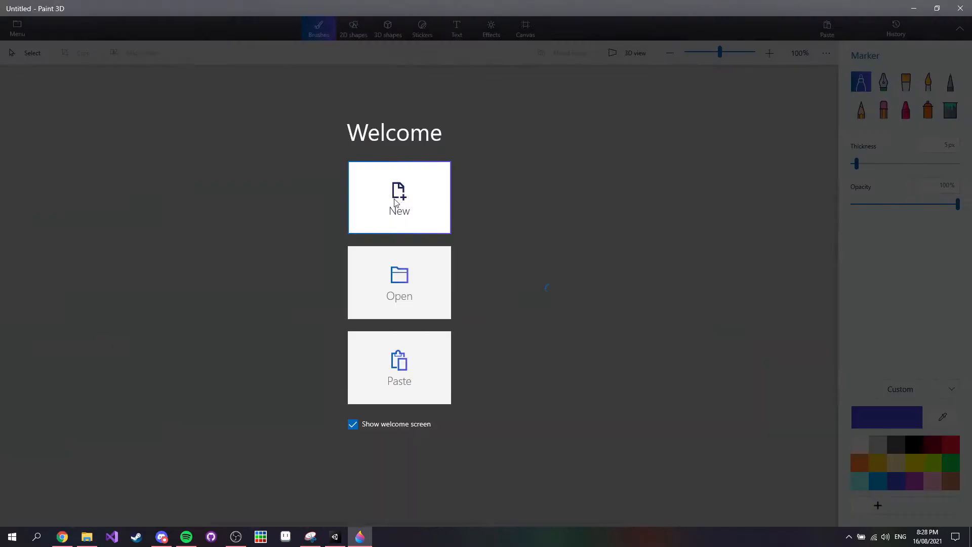
# Switch to Paint 3D, start a new image and resize its canvas to 4 px wide by 1 px high.
pyautogui.click(371, 193)
pyautogui.click(508, 27)
pyautogui.click(873, 184)
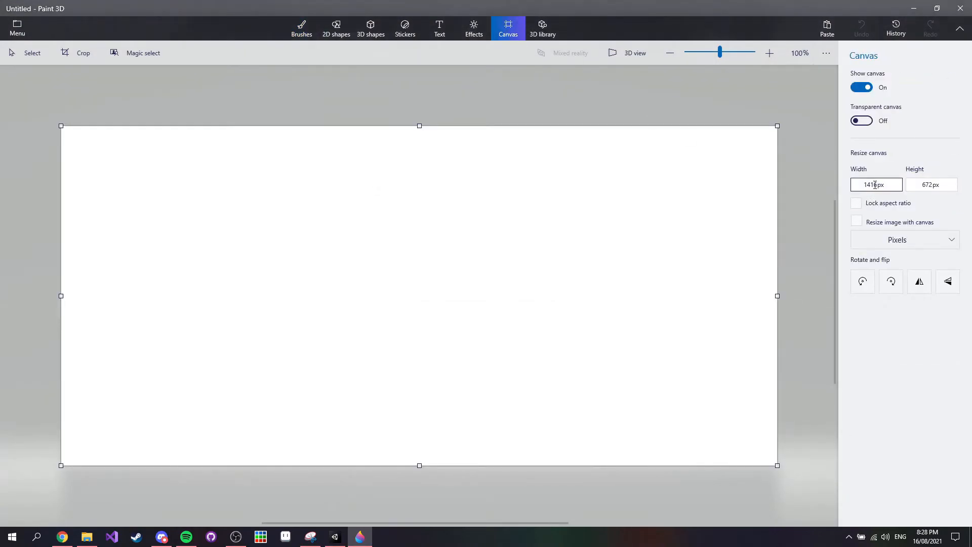
pyautogui.write('4')
pyautogui.click(922, 184)
pyautogui.write('1')
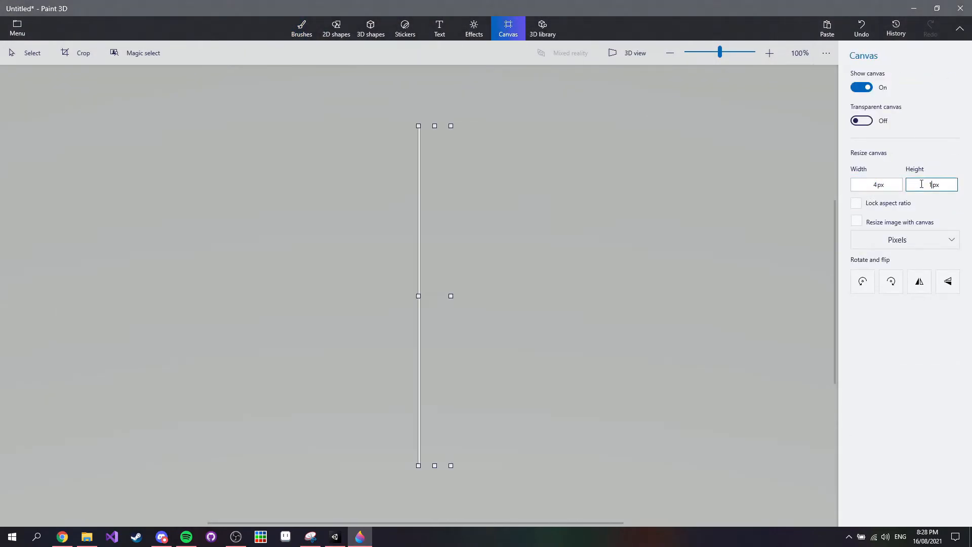
pyautogui.press('Return')
pyautogui.keyDown('ctrl'); pyautogui.scroll(5, 441, 296); pyautogui.keyUp('ctrl')
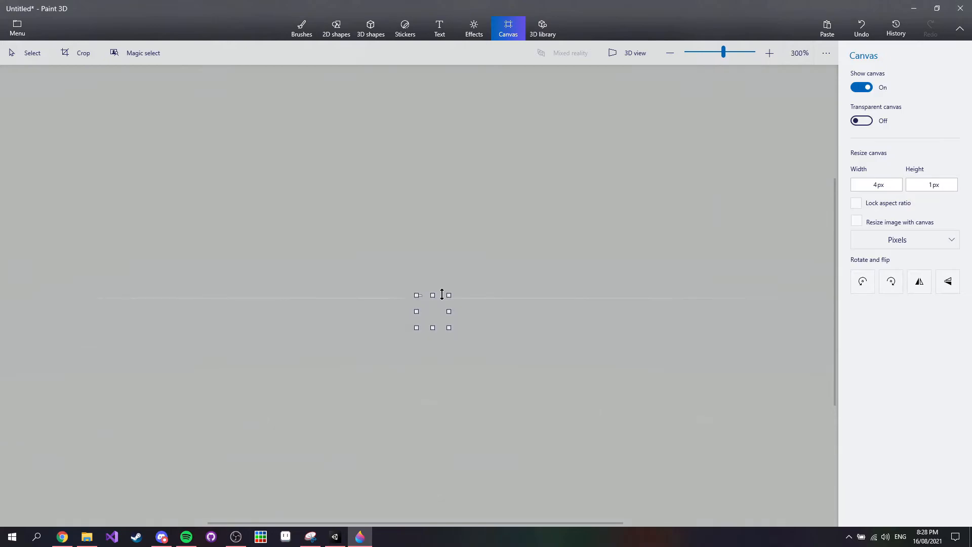
pyautogui.keyDown('ctrl'); pyautogui.scroll(5, 448, 278); pyautogui.keyUp('ctrl')
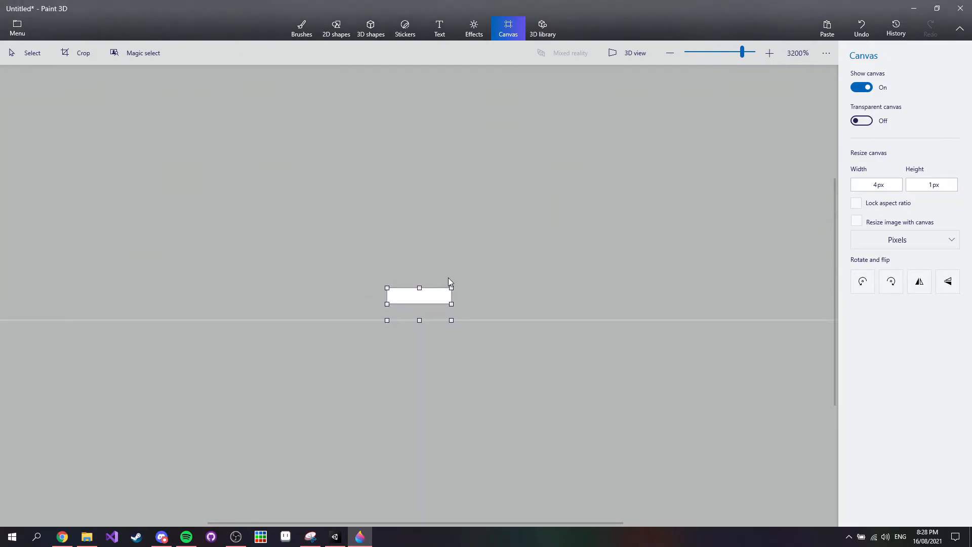
# Paint the four canvas pixels dark purple, teal, lime green and off-white with the 1 px Pixel pen.
pyautogui.click(298, 29)
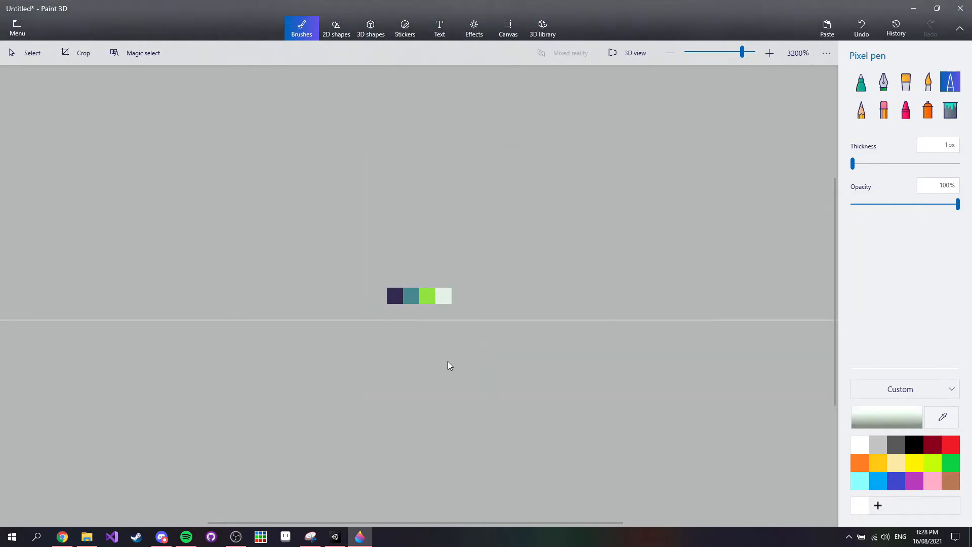
pyautogui.keyDown('ctrl'); pyautogui.scroll(1, 441, 363); pyautogui.keyUp('ctrl')
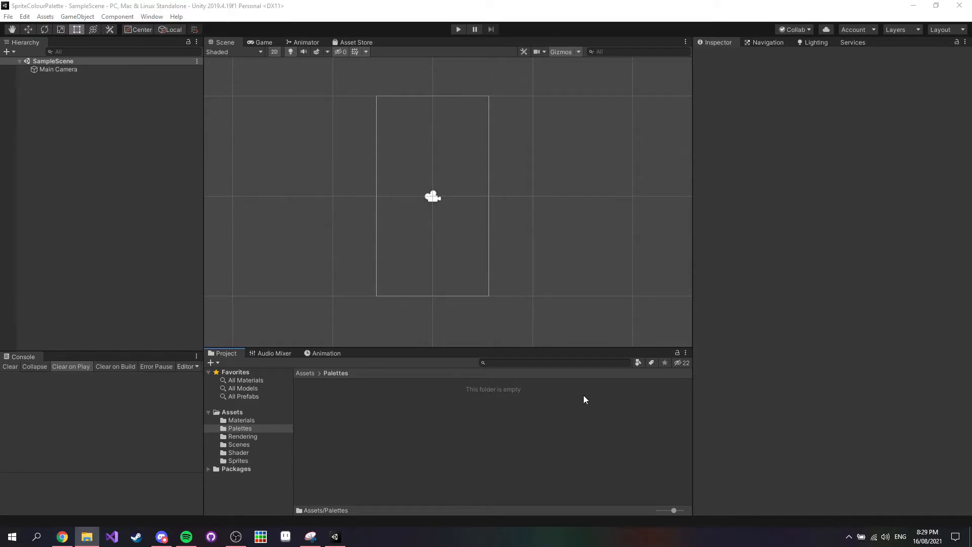
# Switch to Unity, import GBPalette.png into the Palettes folder and apply Filter Mode Point (no filter) with Compression None.
pyautogui.moveTo(418, 416); pyautogui.dragTo(418, 416)
pyautogui.click(318, 405)
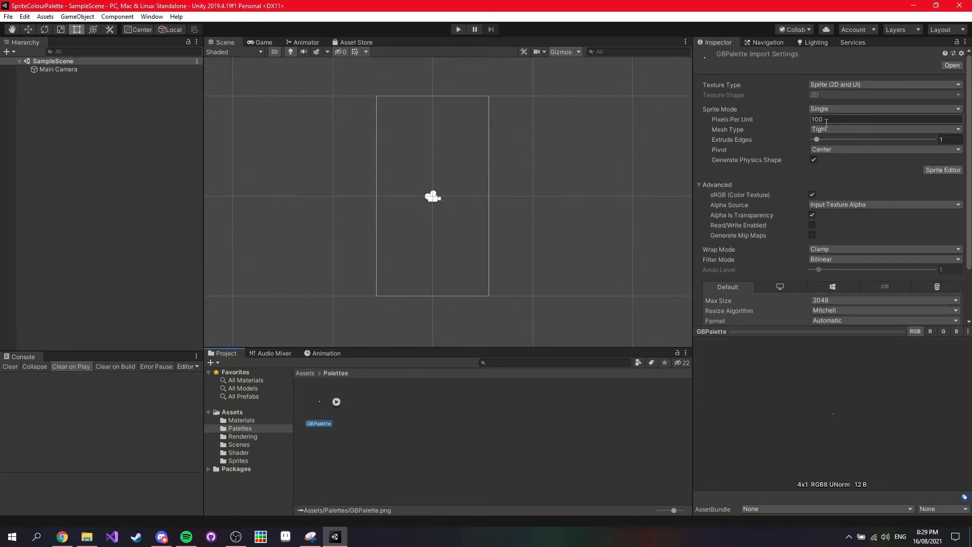
pyautogui.scroll(-3, 787, 169)
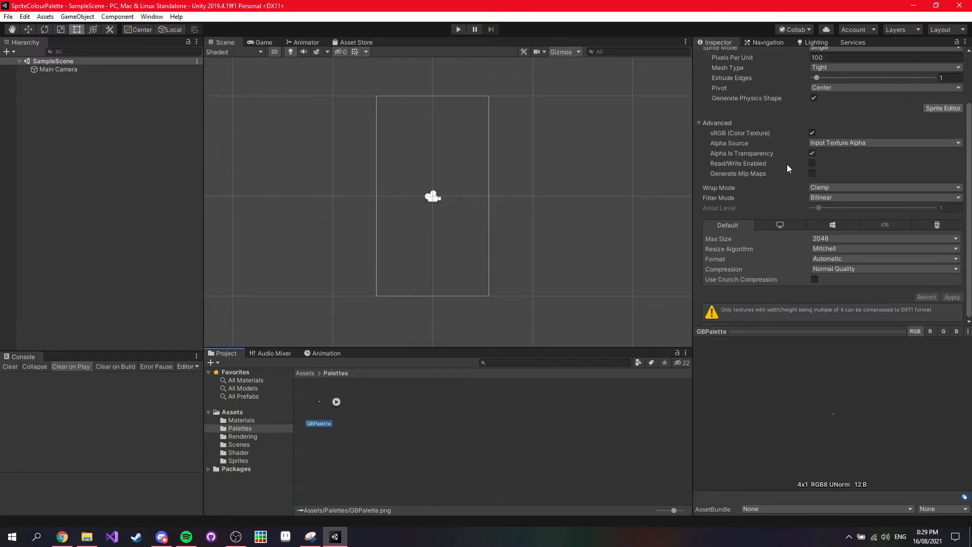
pyautogui.click(823, 197)
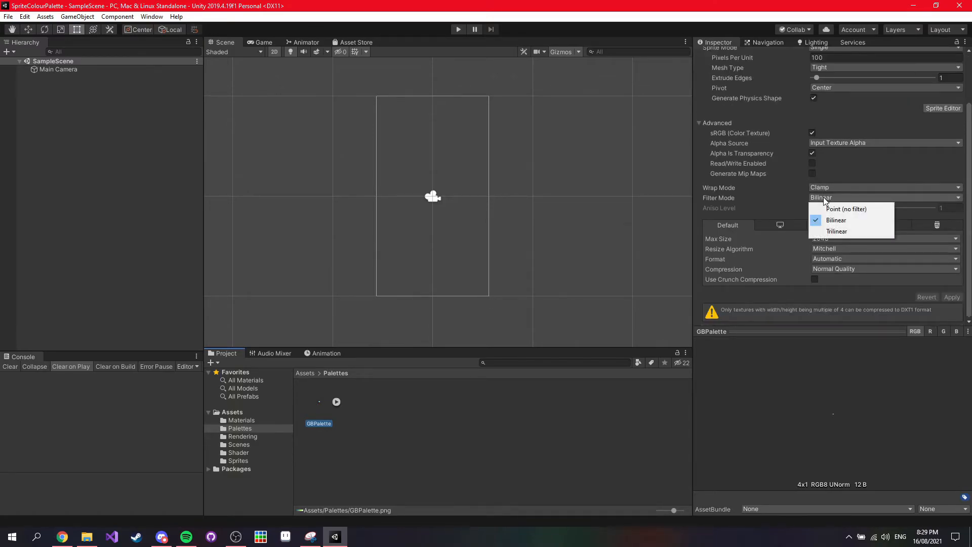
pyautogui.click(828, 207)
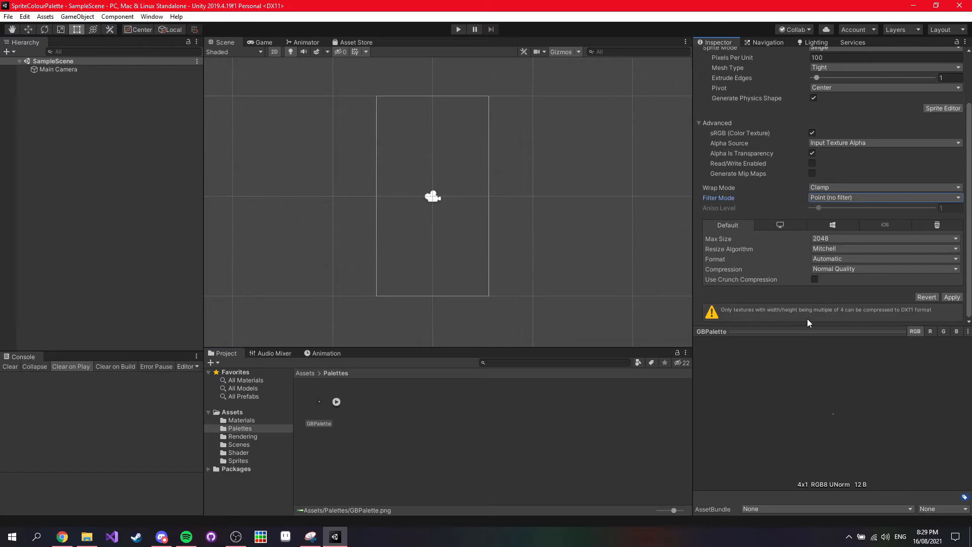
pyautogui.click(831, 269)
pyautogui.click(830, 280)
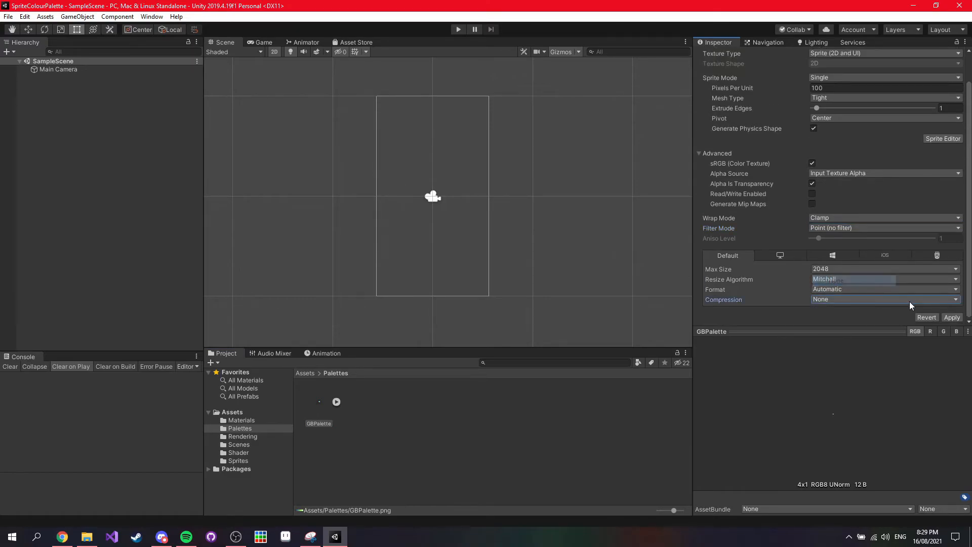
pyautogui.click(952, 317)
pyautogui.click(410, 454)
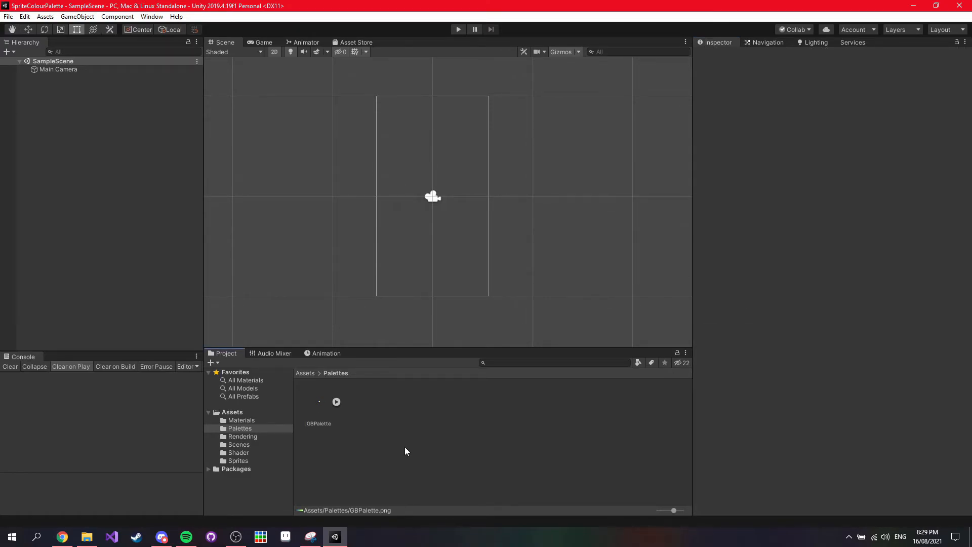
# Assign the GBPalette texture to GradientTexture on the SpritePalette material in the Materials folder.
pyautogui.click(305, 373)
pyautogui.doubleClick(319, 405)
pyautogui.click(310, 409)
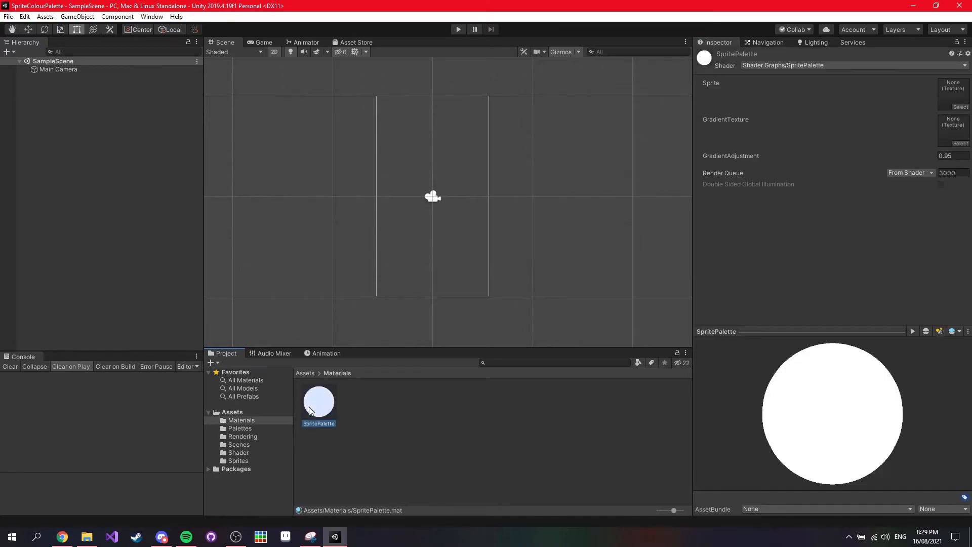
pyautogui.click(960, 143)
pyautogui.doubleClick(164, 114)
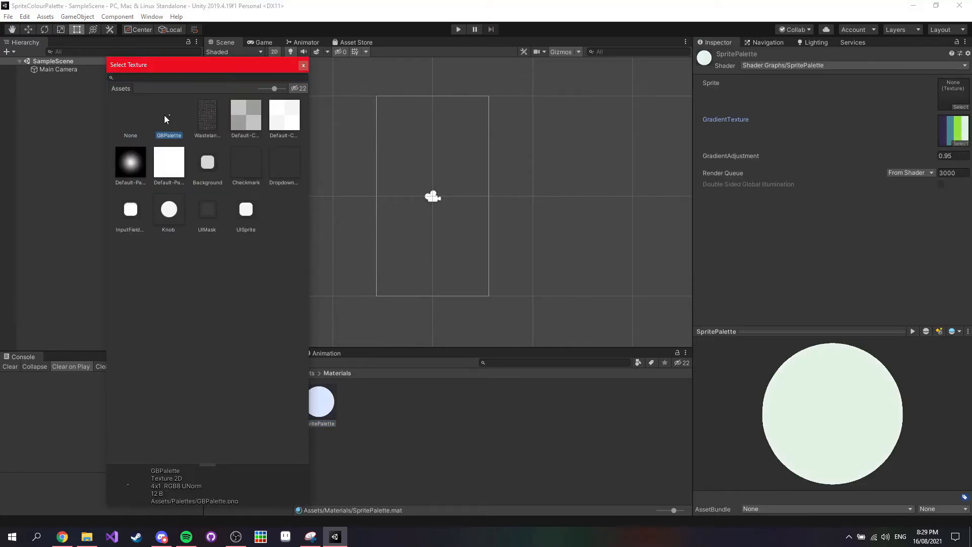
pyautogui.click(877, 204)
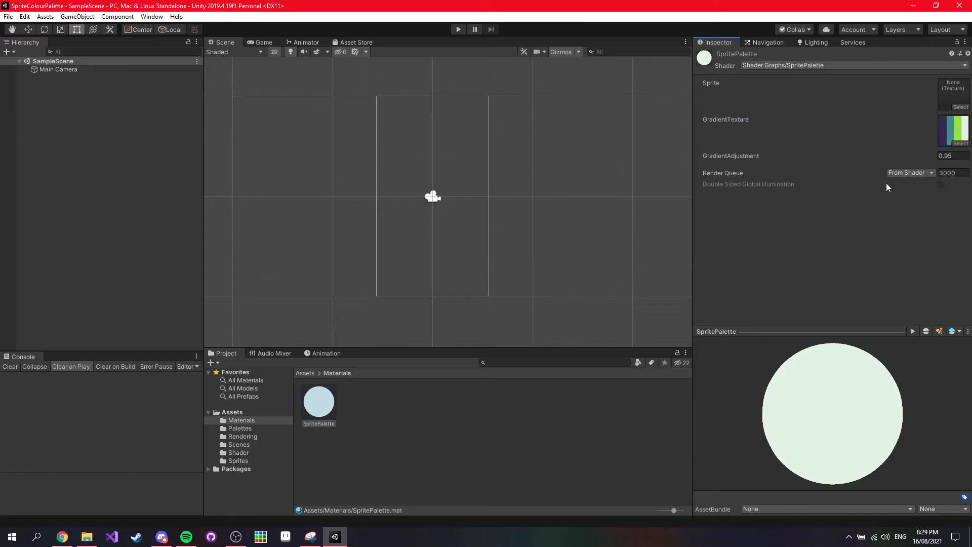
pyautogui.click(957, 130)
pyautogui.click(315, 400)
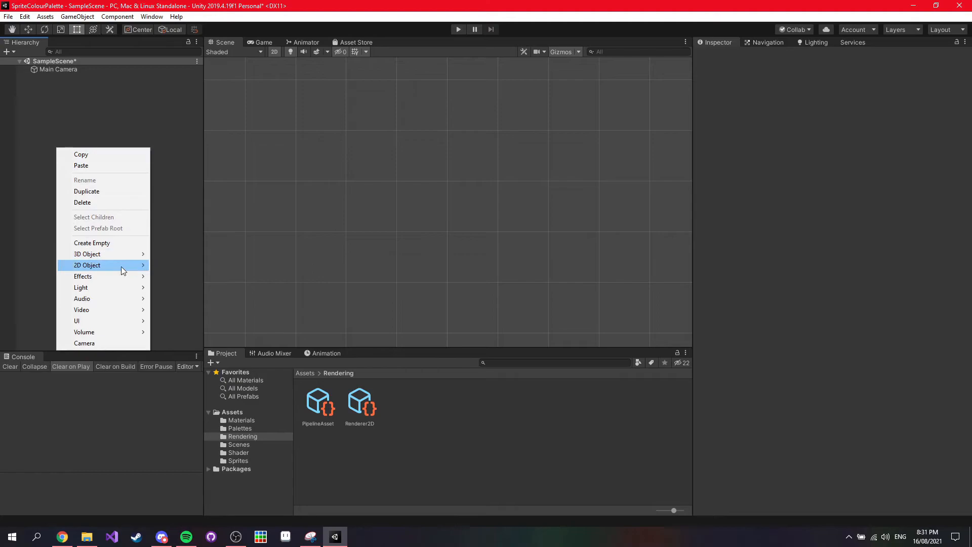
# Add a 2D Sprite object to the scene and reset its Transform.
pyautogui.moveTo(121, 266)
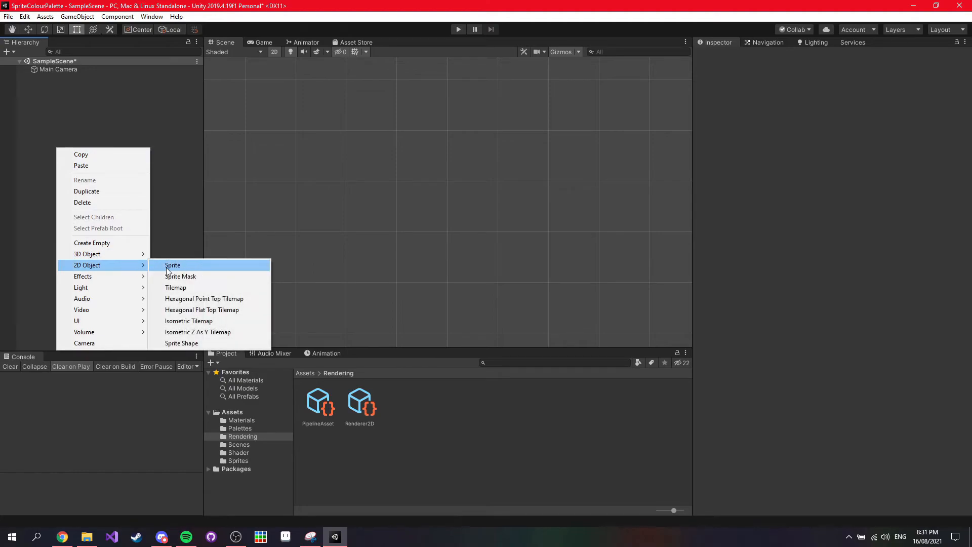
pyautogui.click(173, 265)
pyautogui.click(965, 82)
pyautogui.click(881, 93)
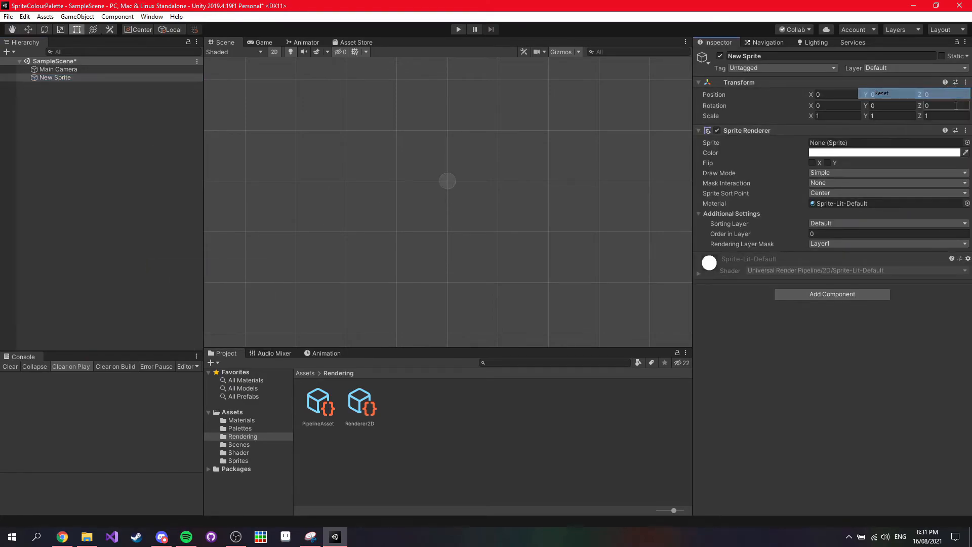
# Give the new sprite object the WastelandWanderer-Sheet_0 sprite and the SpritePalette material.
pyautogui.click(967, 143)
pyautogui.doubleClick(220, 109)
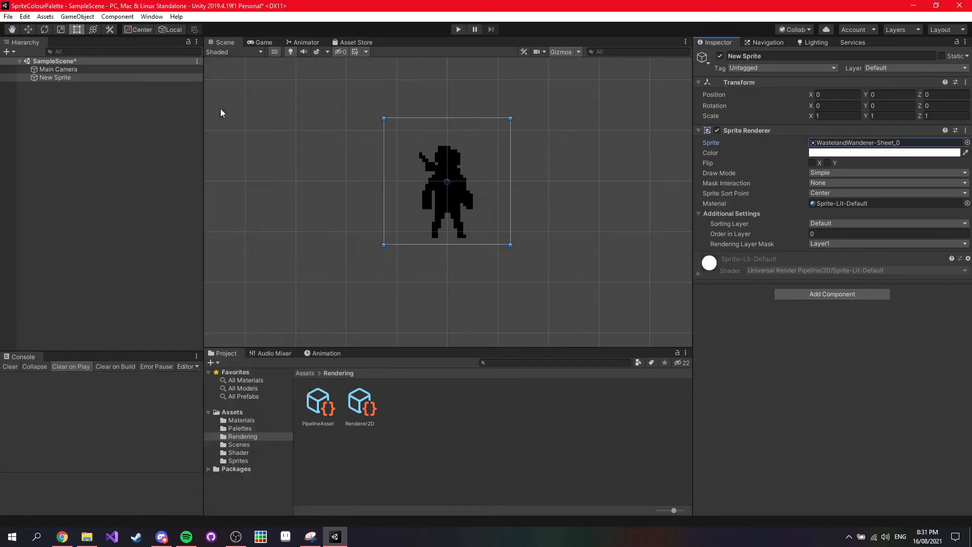
pyautogui.click(901, 204)
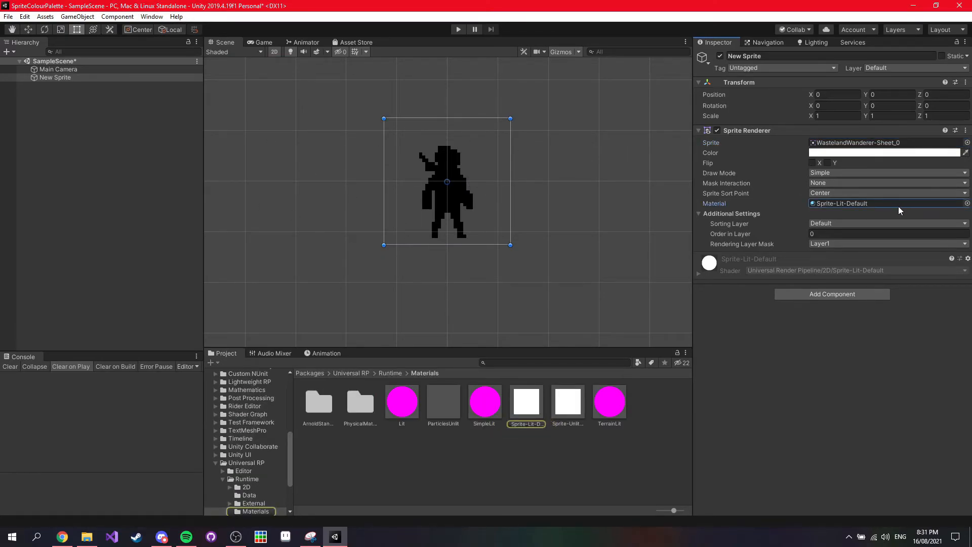
pyautogui.click(967, 203)
pyautogui.doubleClick(208, 163)
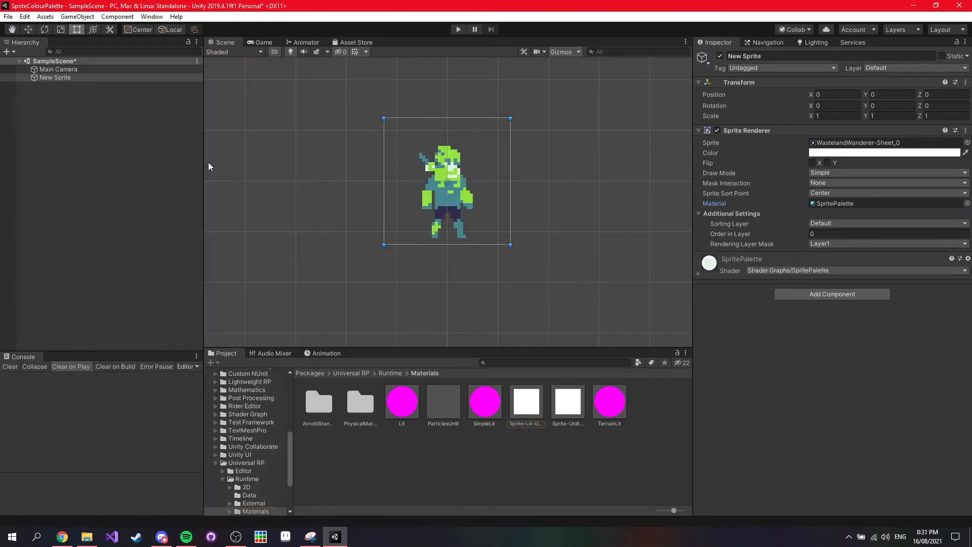
# Examine the SpritePalette material's GradientAdjustment and texture properties in the Materials folder and the existing sprite's renderer settings.
pyautogui.click(304, 373)
pyautogui.scroll(4, 259, 396)
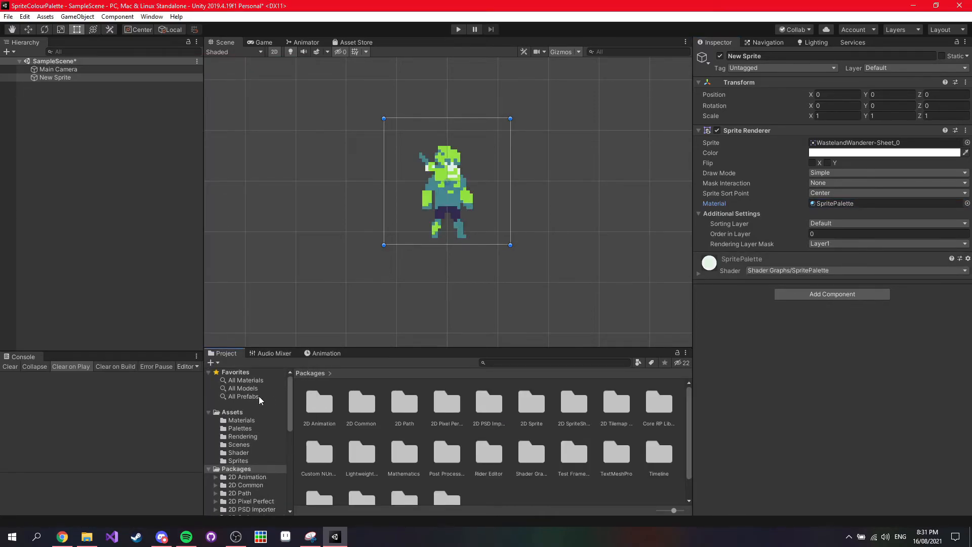
pyautogui.click(230, 412)
pyautogui.click(438, 198)
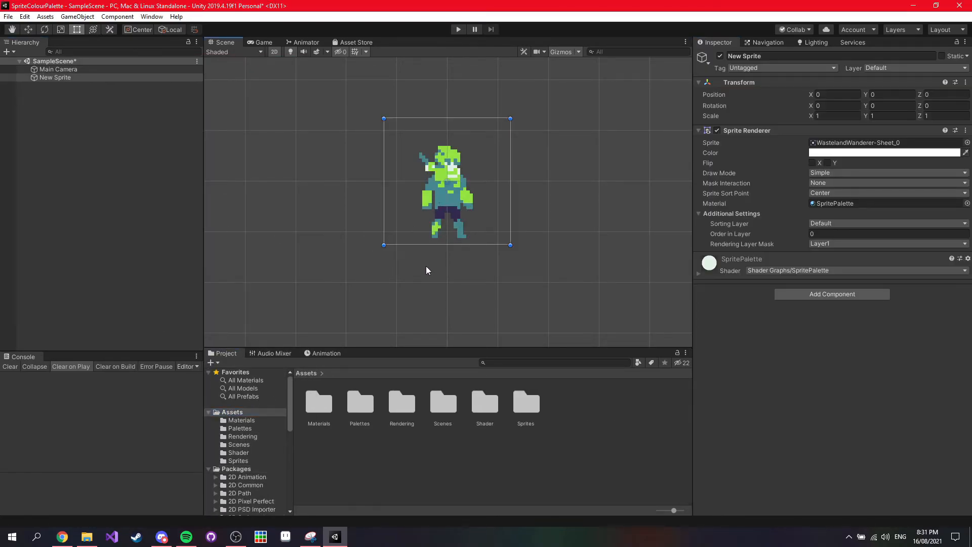
pyautogui.click(553, 275)
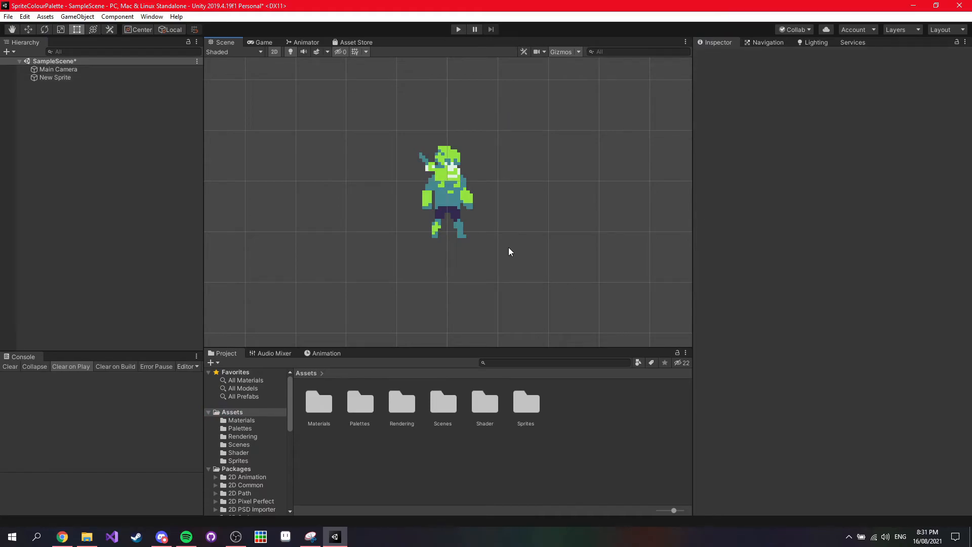
pyautogui.doubleClick(322, 393)
pyautogui.click(320, 398)
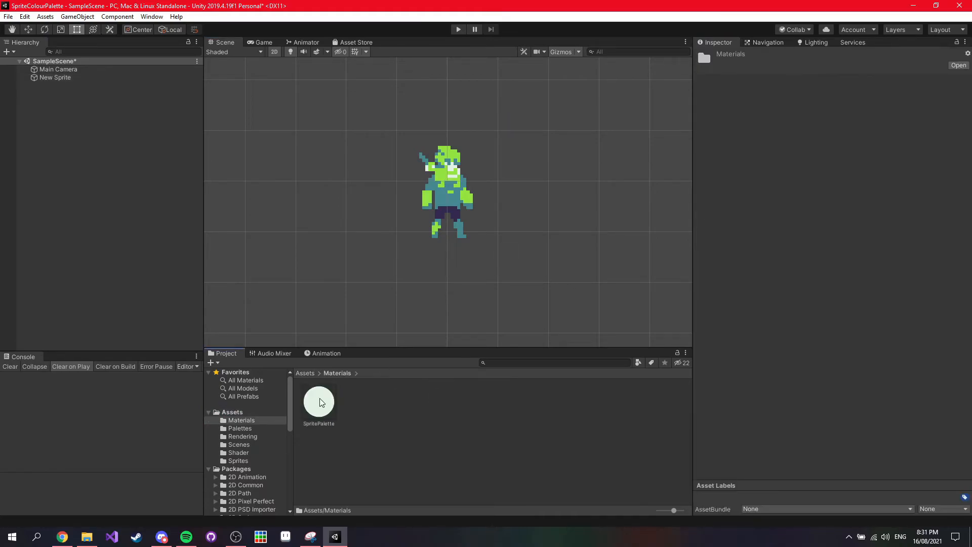
pyautogui.click(745, 157)
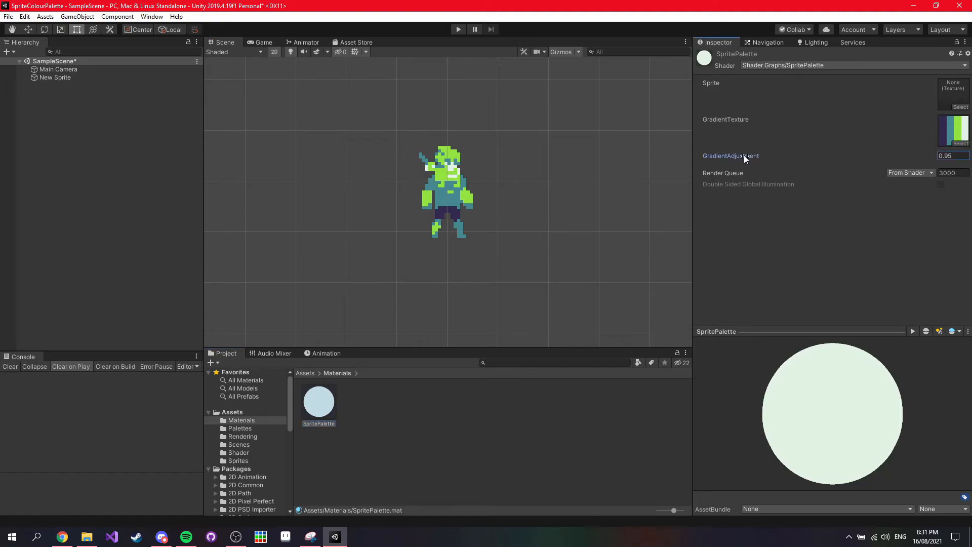
pyautogui.moveTo(747, 157)
pyautogui.mouseDown()
pyautogui.moveTo(777, 158)
pyautogui.moveTo(735, 157)
pyautogui.moveTo(743, 157)
pyautogui.mouseUp()
pyautogui.moveTo(953, 155); pyautogui.dragTo(936, 158)
pyautogui.click(958, 92)
pyautogui.click(69, 83)
pyautogui.click(58, 69)
pyautogui.click(55, 77)
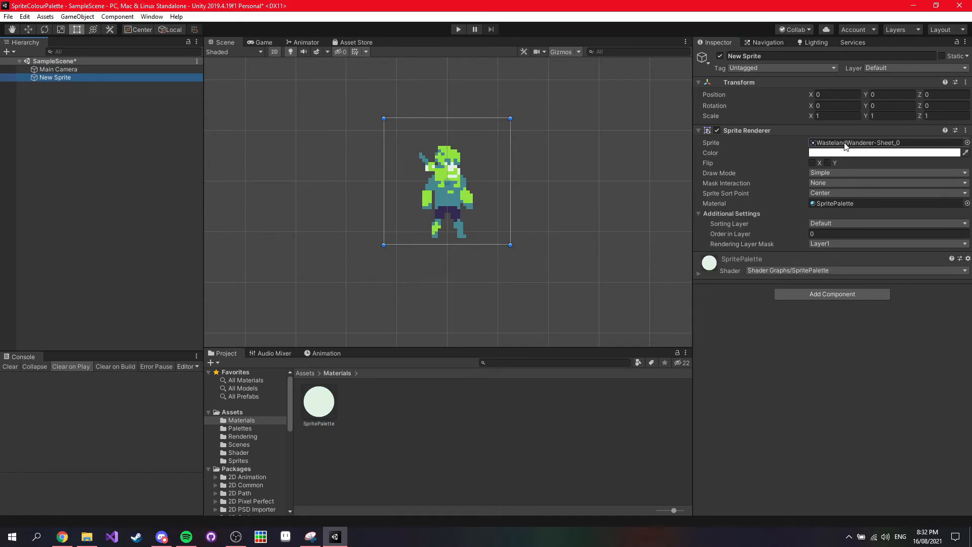
# Try adding a second 2D Sprite at X position 1 with the WastelandWanderer-Sheet_9 sprite and the default material.
pyautogui.rightClick(71, 104)
pyautogui.moveTo(130, 223)
pyautogui.click(203, 225)
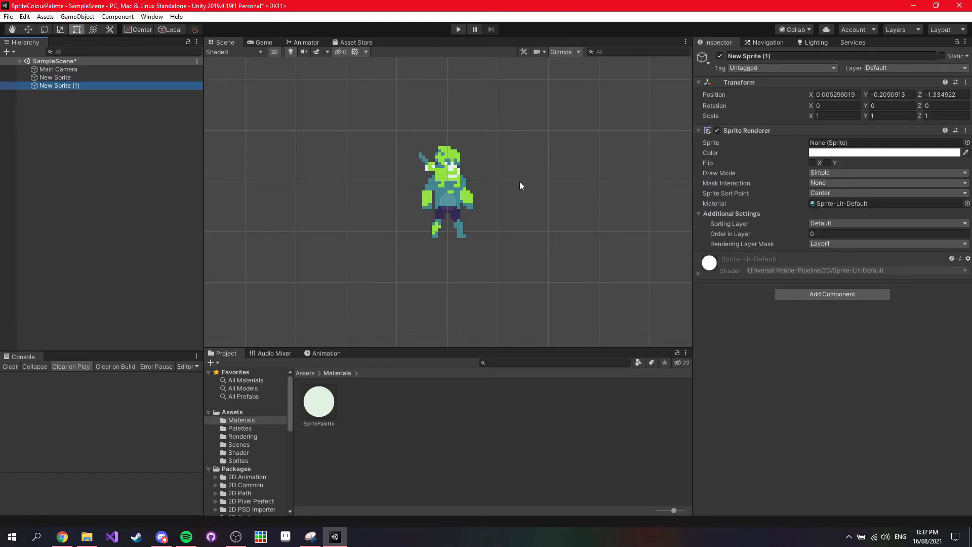
pyautogui.click(836, 94)
pyautogui.write('1')
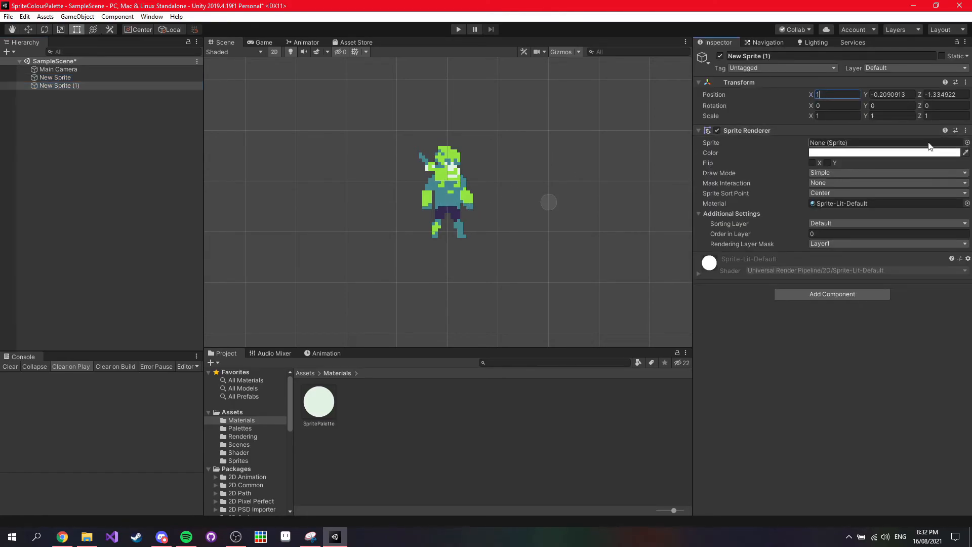
pyautogui.click(968, 142)
pyautogui.click(278, 225)
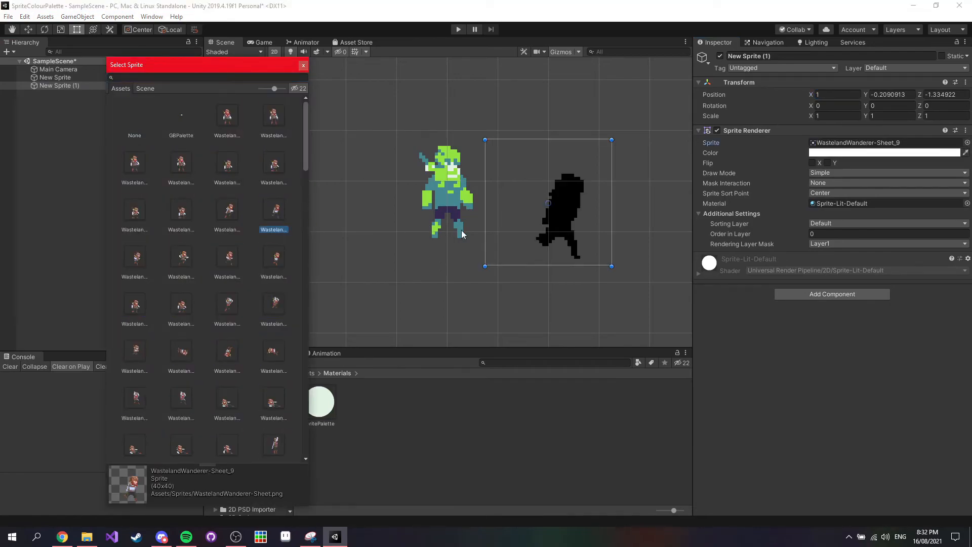
pyautogui.click(452, 397)
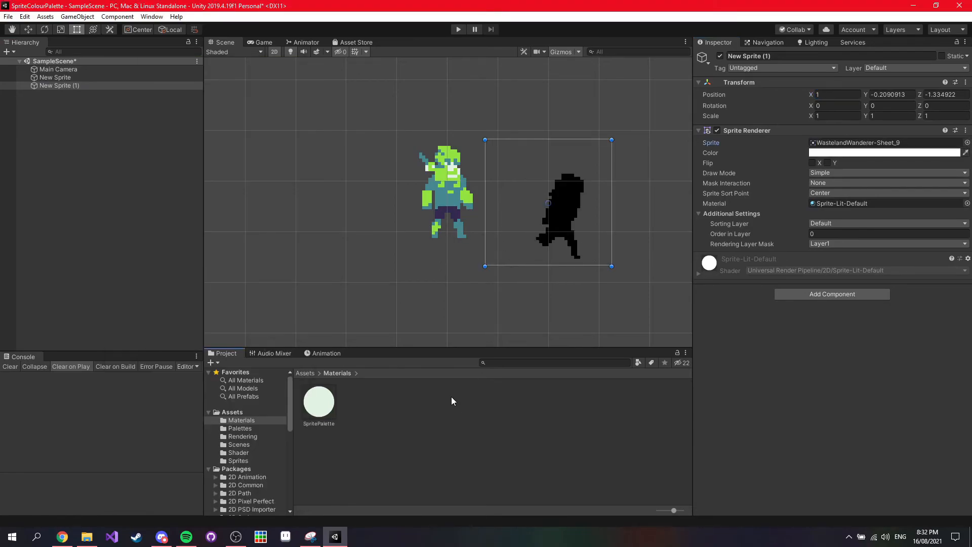
# Set the Renderer2D asset's Default Material Type to Custom with SpritePalette as its Default Custom Material.
pyautogui.click(310, 373)
pyautogui.doubleClick(400, 420)
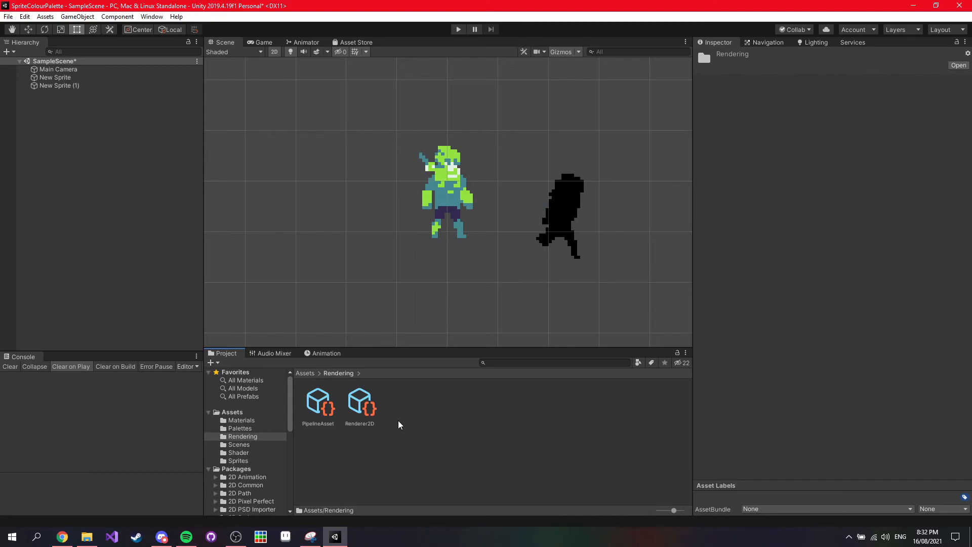
pyautogui.click(362, 407)
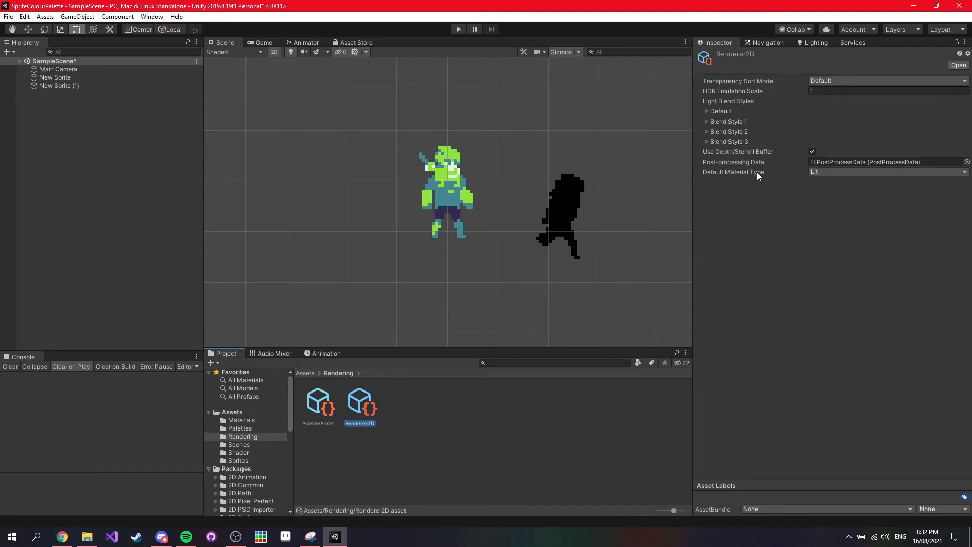
pyautogui.click(820, 171)
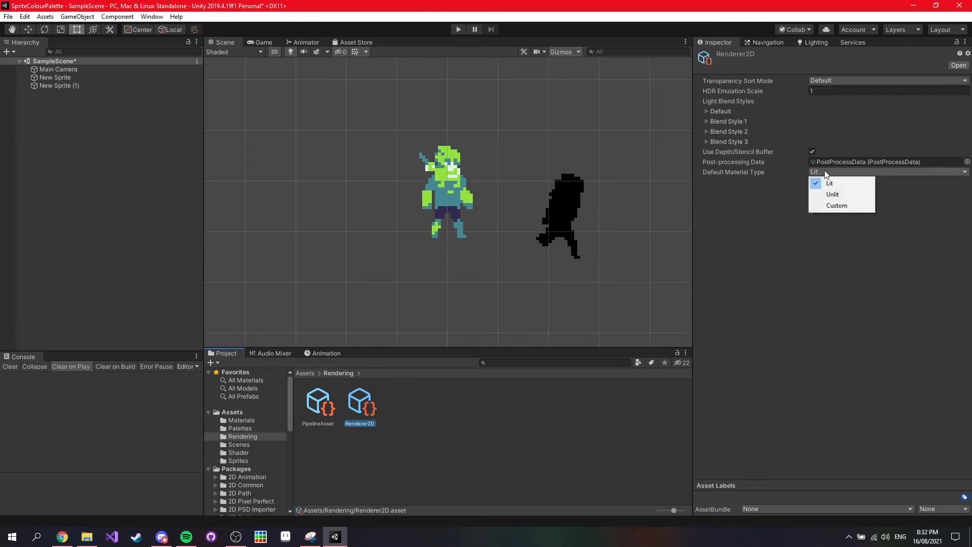
pyautogui.click(836, 206)
pyautogui.click(967, 182)
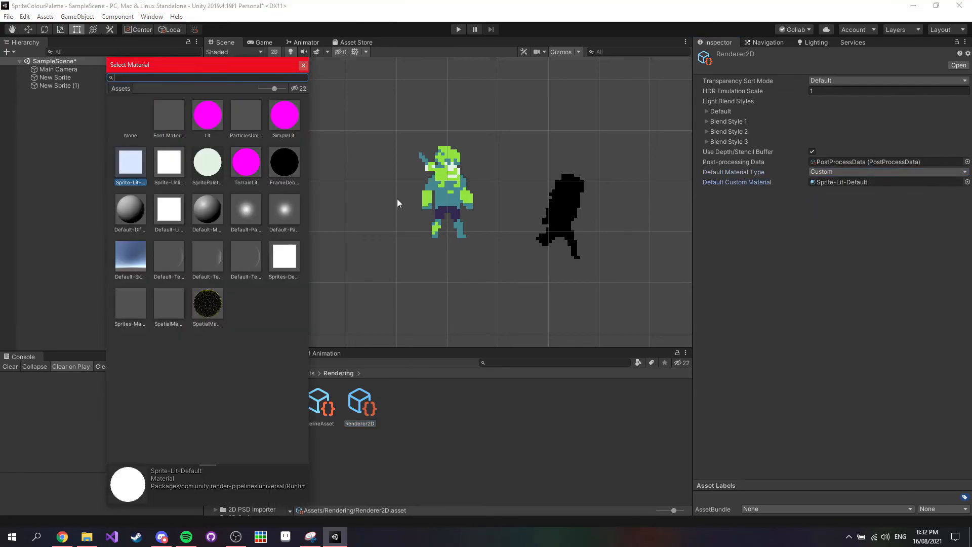
pyautogui.doubleClick(208, 171)
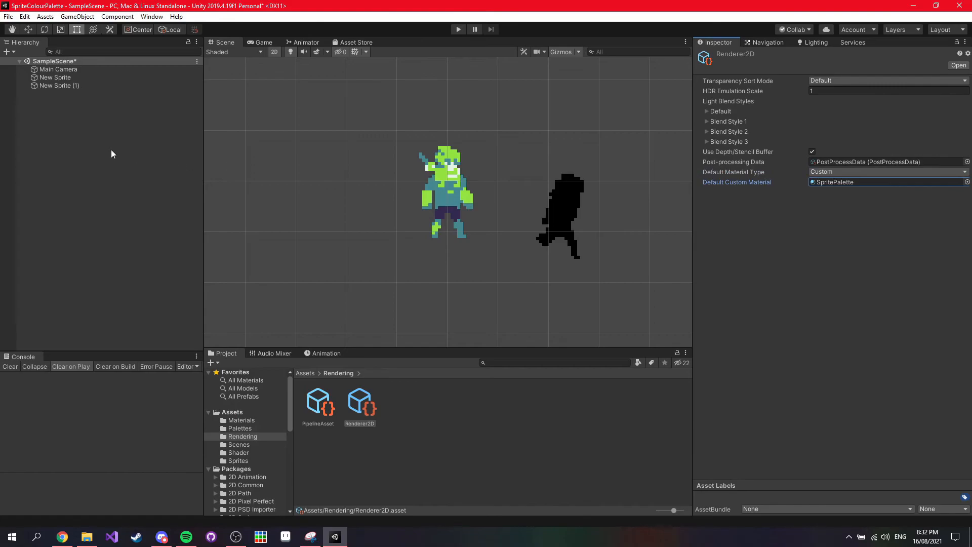
# Replace the second sprite object with a fresh 2D Sprite and set its X position to 1.
pyautogui.click(74, 86)
pyautogui.press('Delete')
pyautogui.rightClick(73, 136)
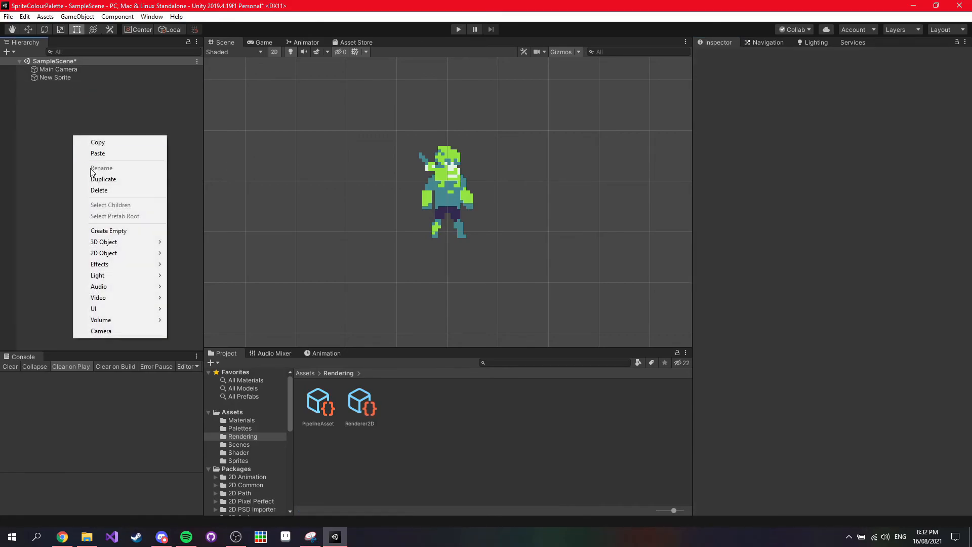
pyautogui.moveTo(115, 253)
pyautogui.click(186, 257)
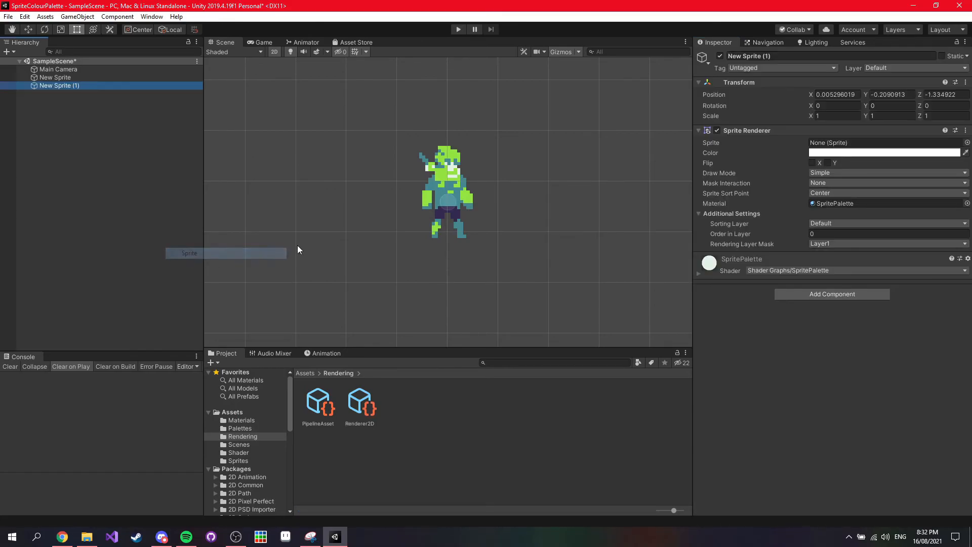
pyautogui.click(829, 94)
pyautogui.write('1')
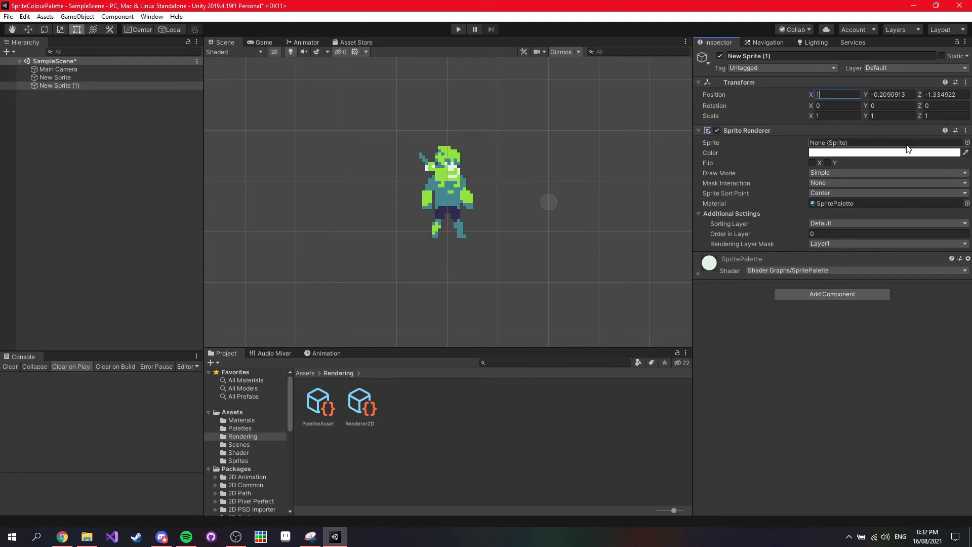
# Assign the WastelandWanderer-Sheet_5 sprite to the new object and move it up beside the first character.
pyautogui.click(967, 142)
pyautogui.click(273, 164)
pyautogui.click(612, 223)
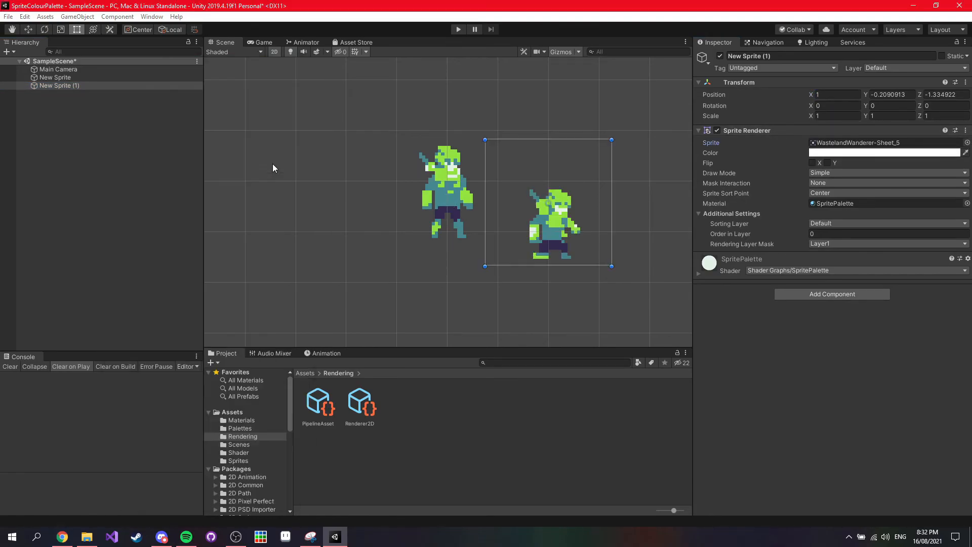
# Apply Compression None and Filter Mode Point (no filter) to the testPalette texture in the Palettes folder.
pyautogui.click(240, 428)
pyautogui.click(359, 410)
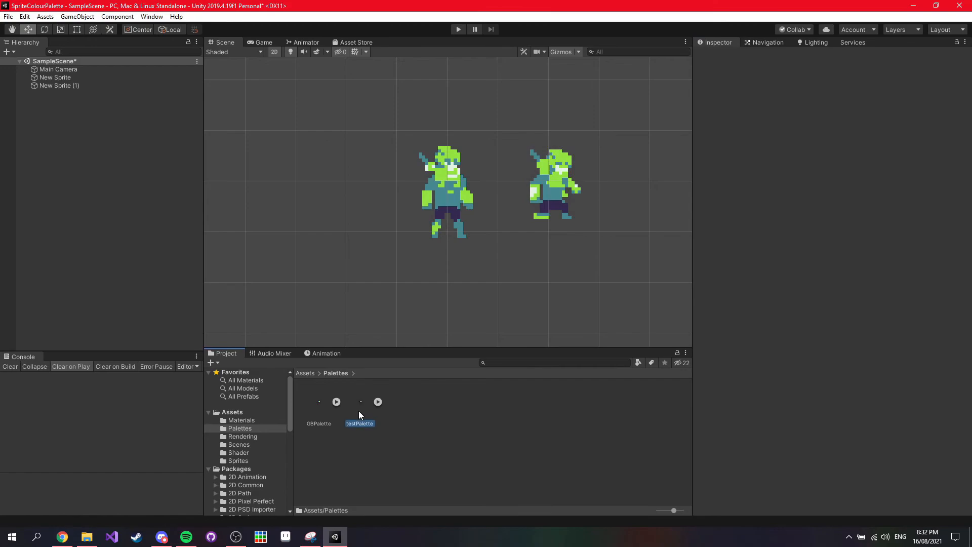
pyautogui.scroll(-3, 777, 258)
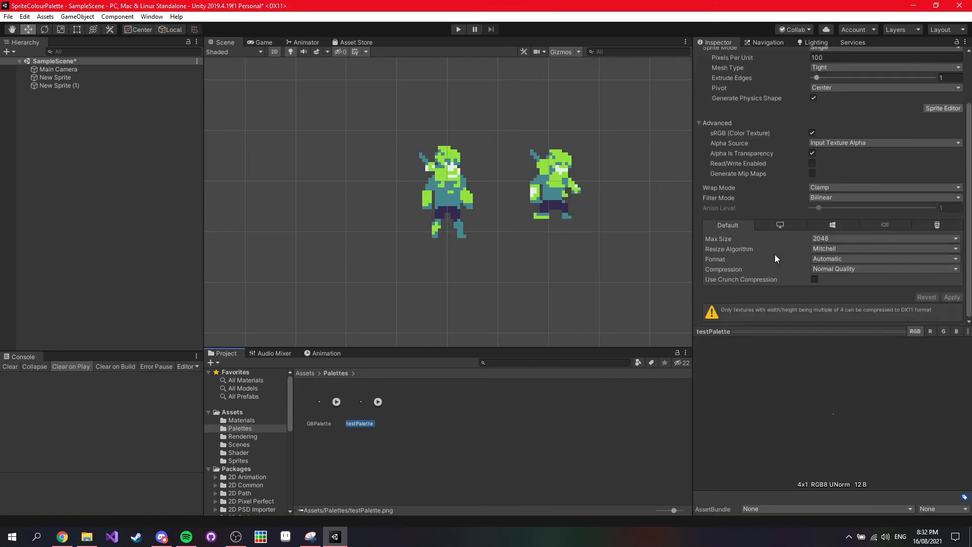
pyautogui.click(816, 269)
pyautogui.click(831, 278)
pyautogui.click(824, 227)
pyautogui.click(834, 242)
pyautogui.click(945, 315)
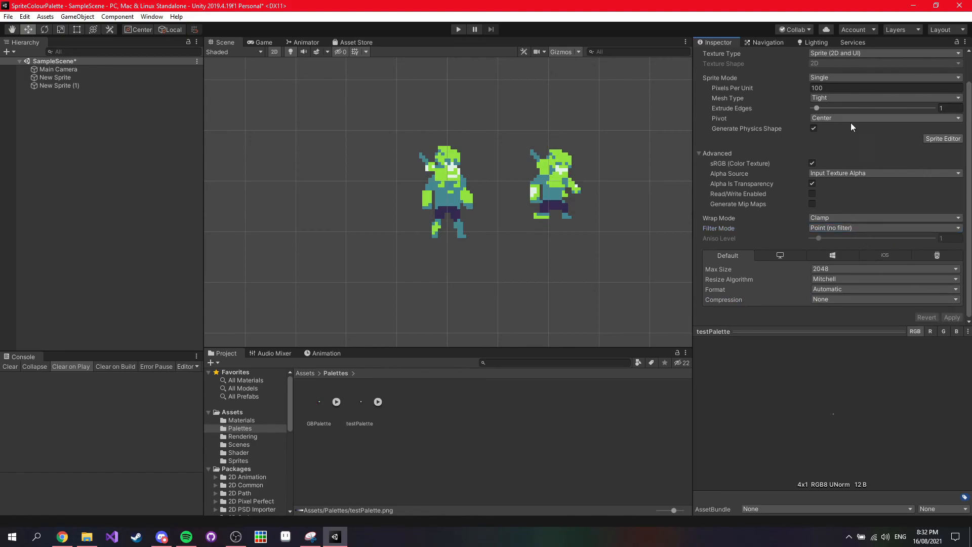
pyautogui.click(85, 127)
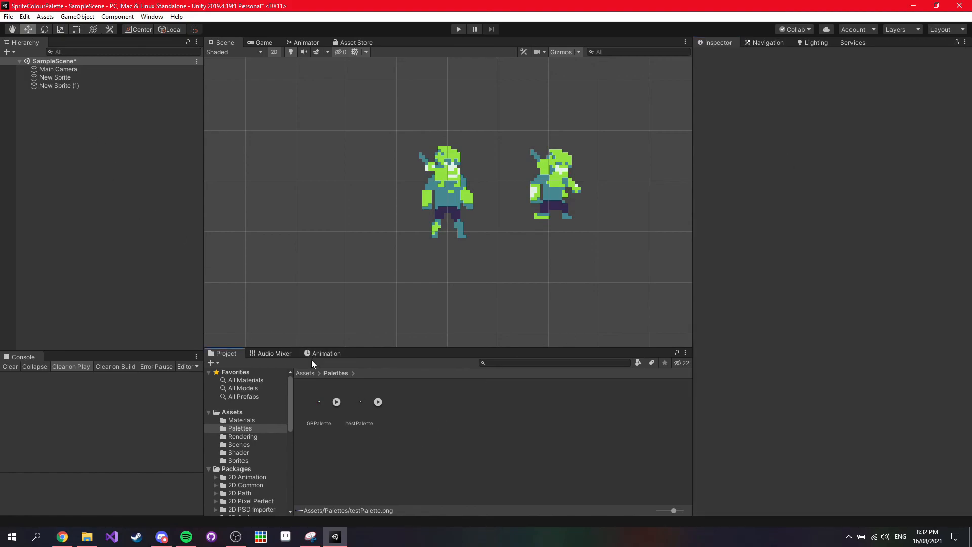
# Assign the testPalette texture to GradientTexture on the SpritePalette material in the Materials folder.
pyautogui.click(307, 373)
pyautogui.doubleClick(322, 407)
pyautogui.click(319, 402)
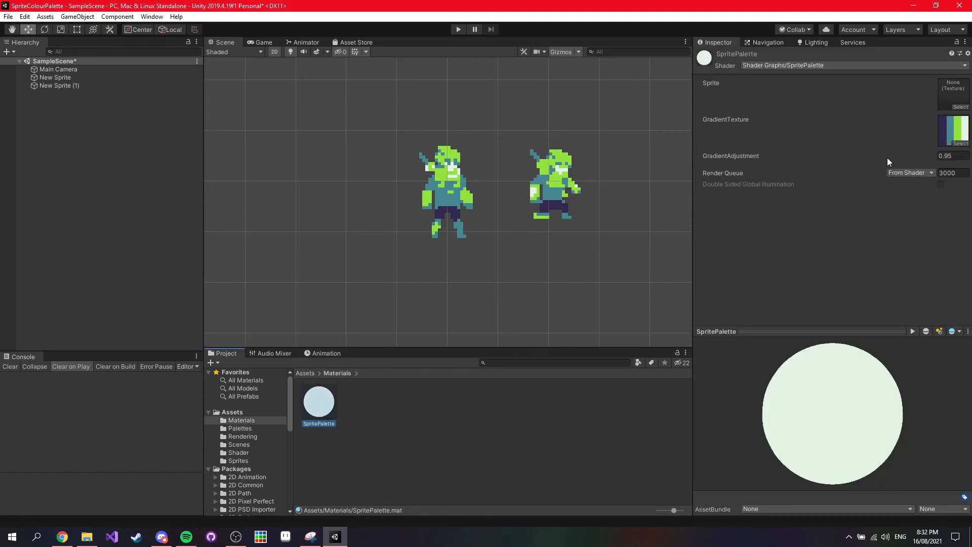
pyautogui.click(958, 144)
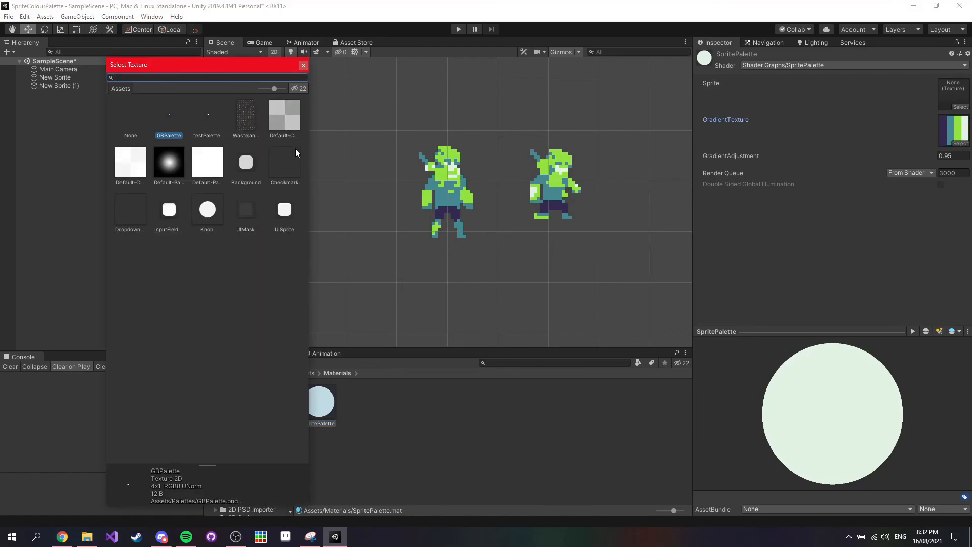
pyautogui.doubleClick(210, 119)
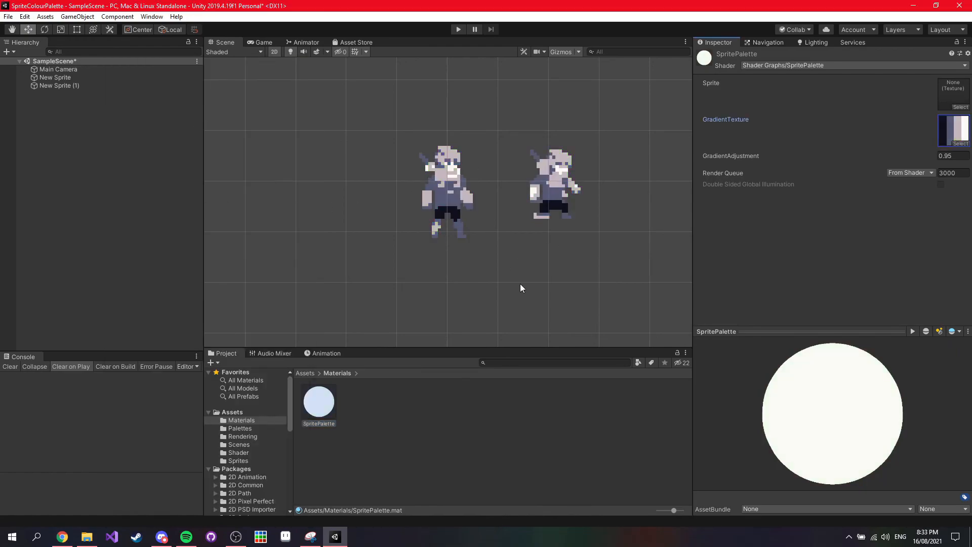
# Compare the palettes on both sprites by switching the material's GradientTexture to GBPalette and back to testPalette.
pyautogui.click(960, 144)
pyautogui.click(169, 112)
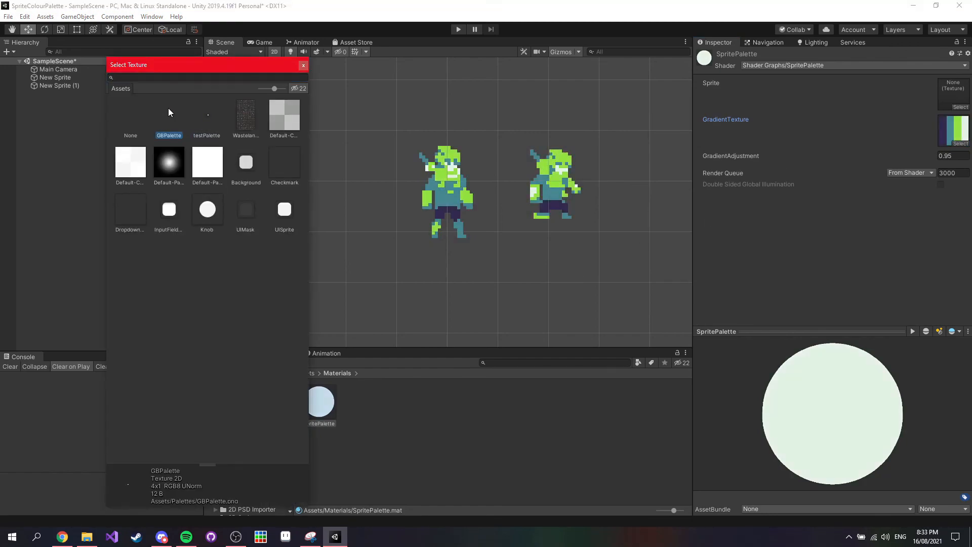
pyautogui.doubleClick(208, 112)
pyautogui.click(240, 201)
pyautogui.scroll(-4, 488, 238)
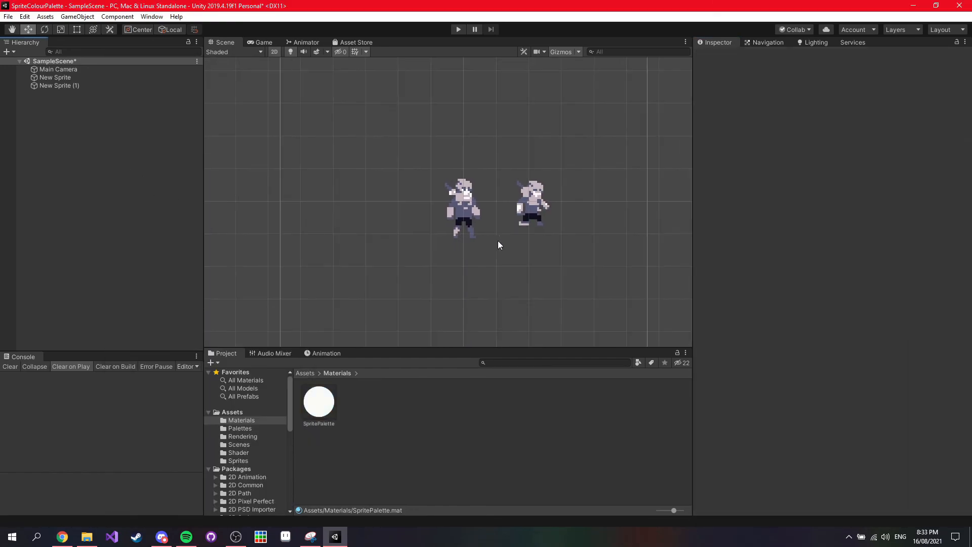
pyautogui.scroll(1, 455, 207)
pyautogui.moveTo(409, 214); pyautogui.dragTo(419, 228, button='middle')
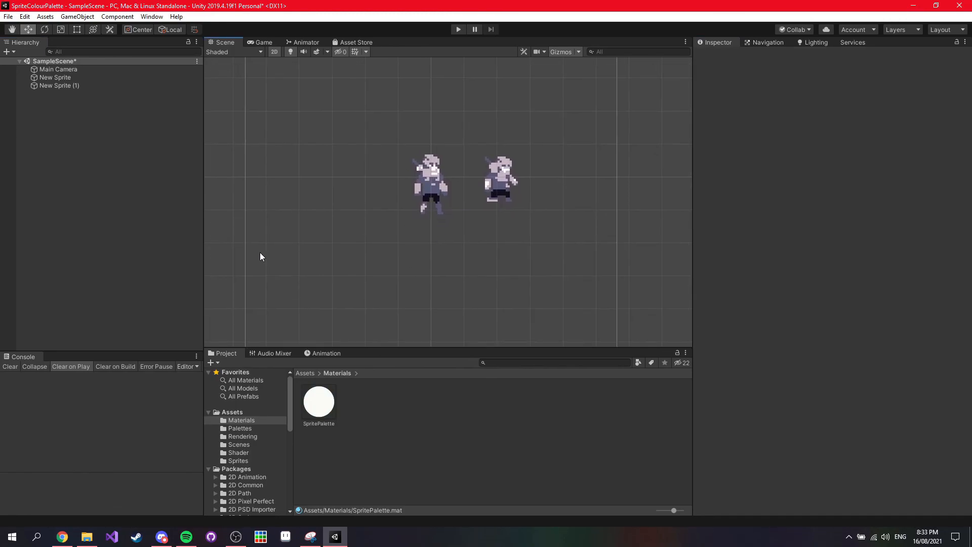